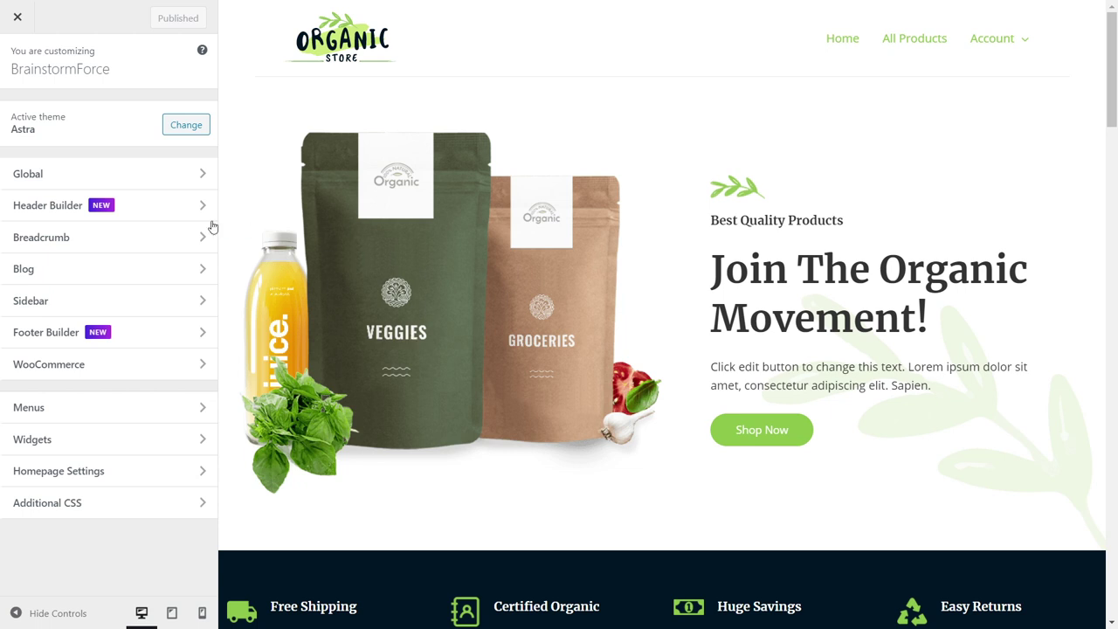
Open the Transparent Header settings within the Header Builder.
click(160, 209)
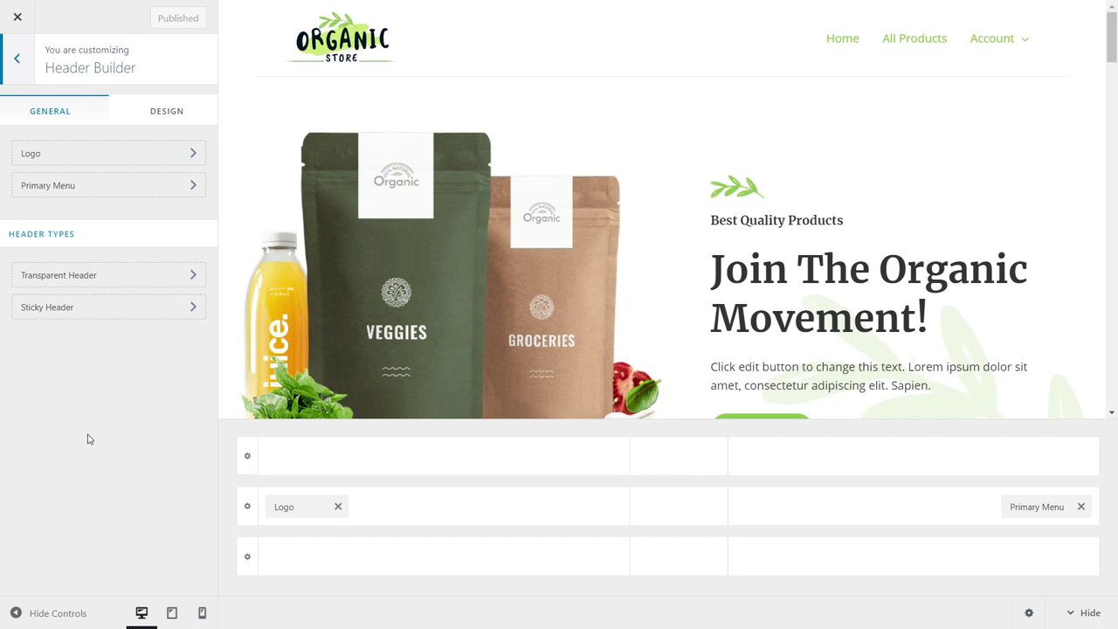
click(63, 278)
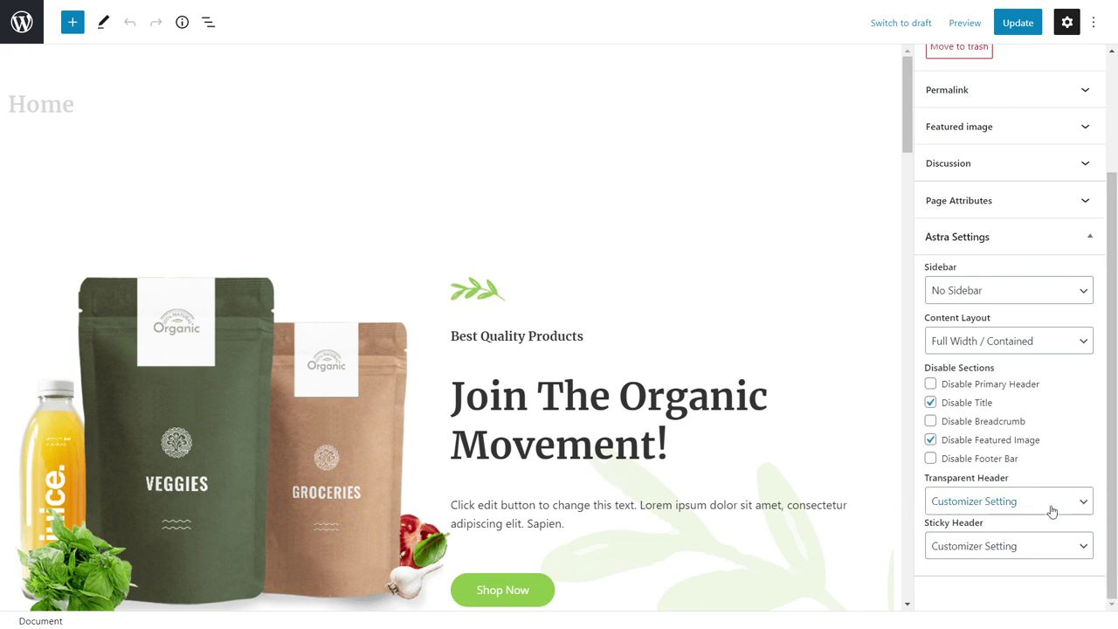
Examine the Transparent Header options in the Home page's Astra Settings, leaving Customizer Setting selected.
click(1084, 511)
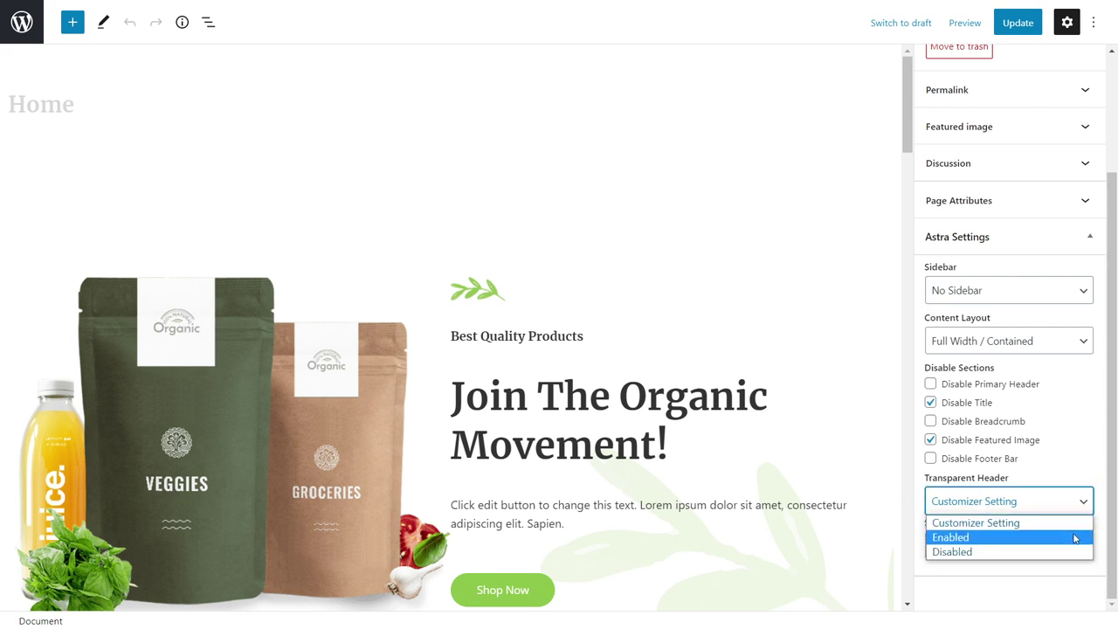
click(1056, 477)
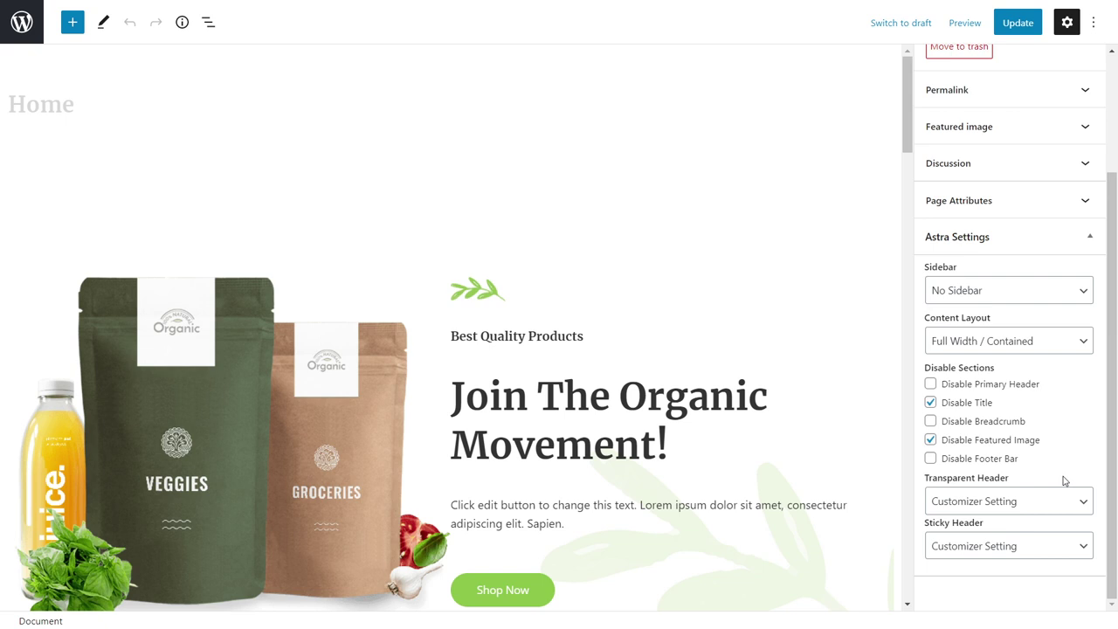
click(1059, 514)
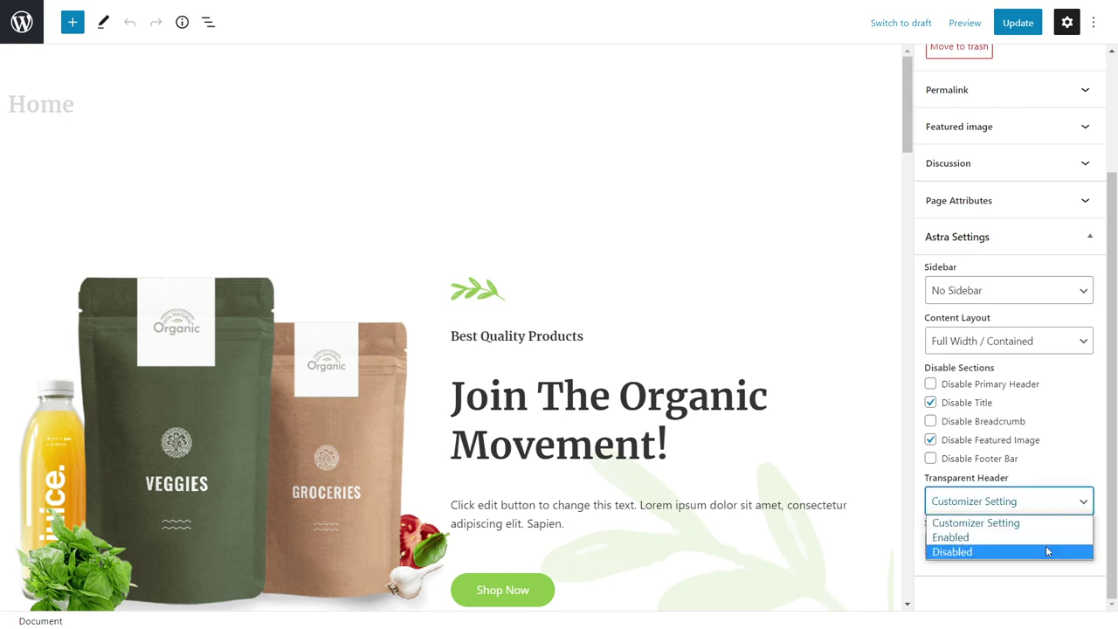
click(1070, 476)
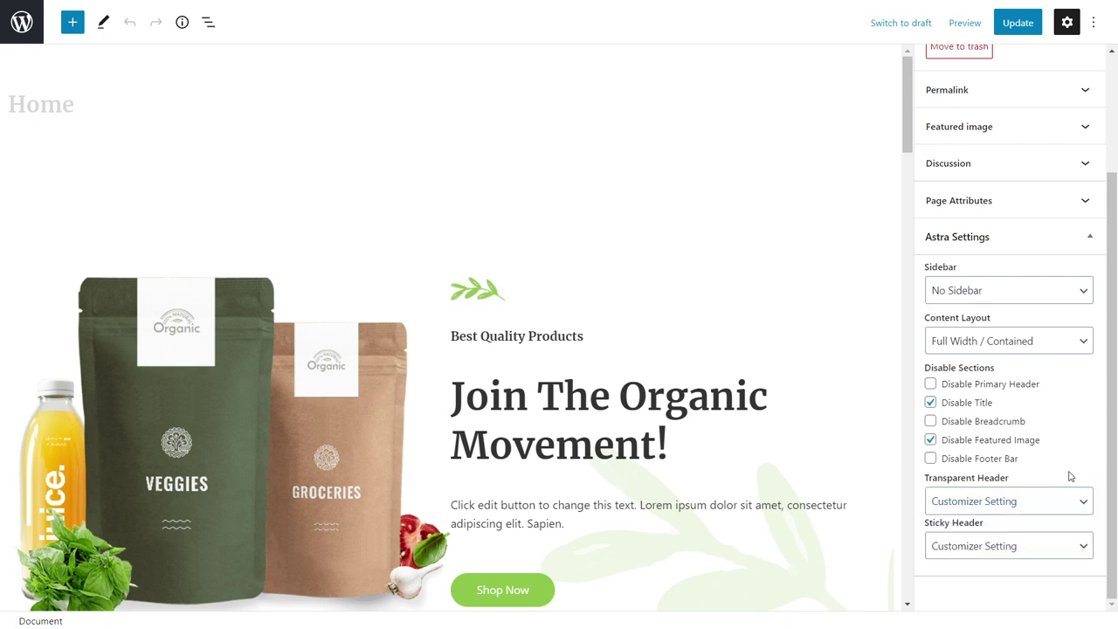
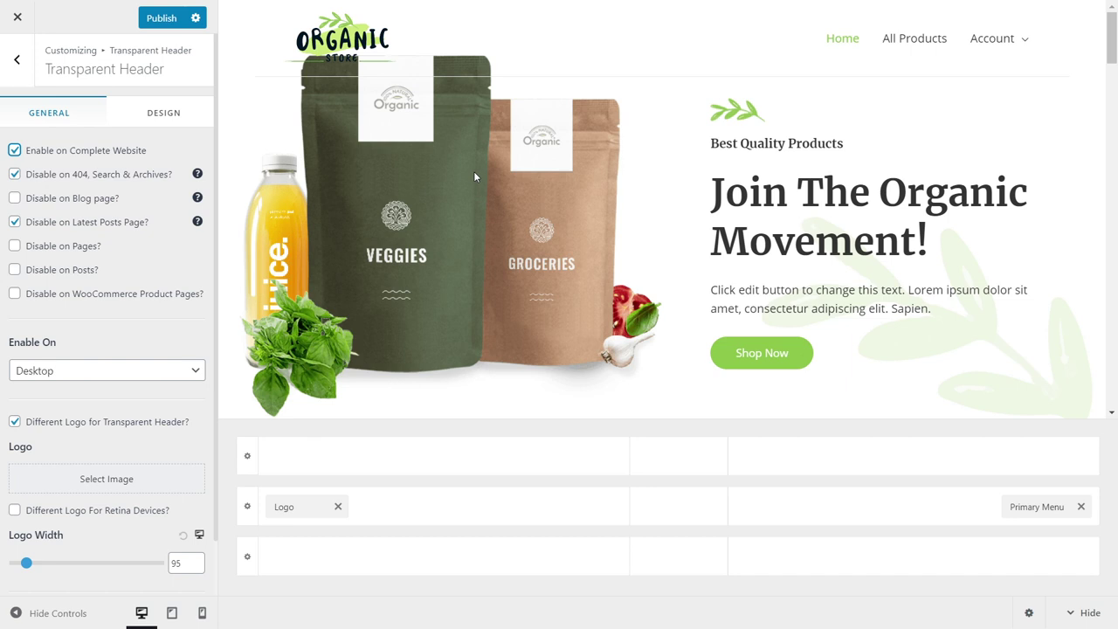
Turn the transparent header off for the complete website and switch it back on to compare the layouts.
click(83, 155)
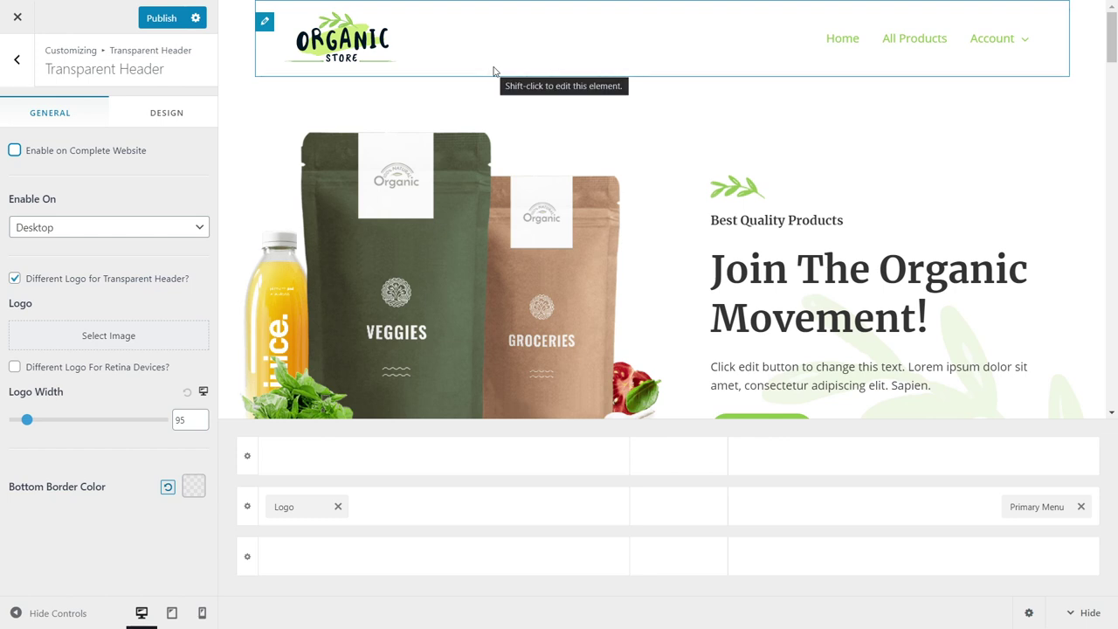
click(96, 152)
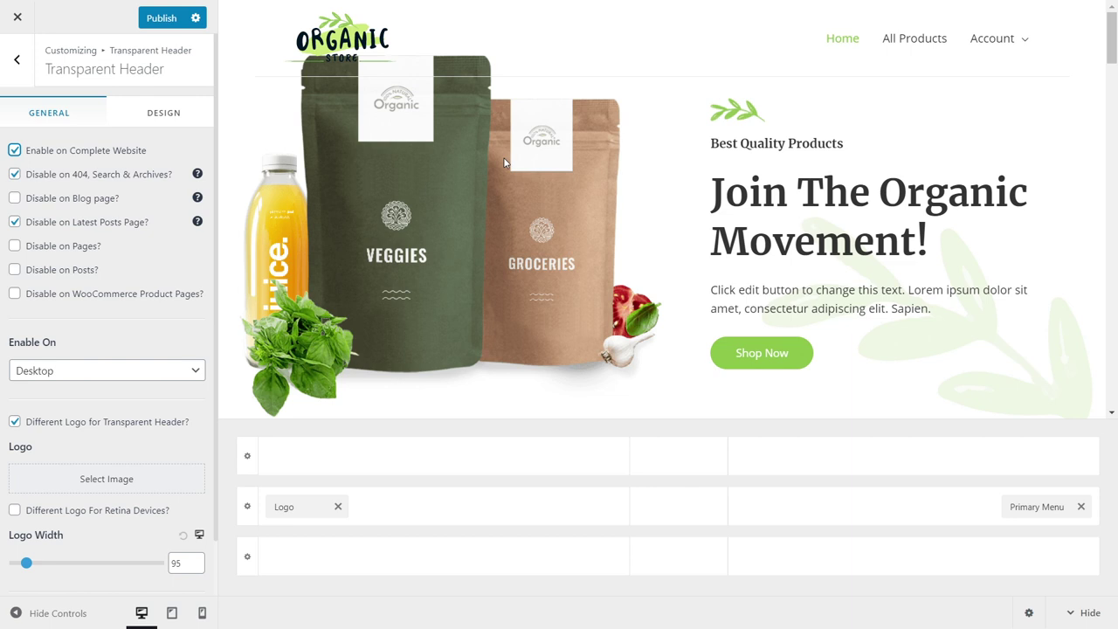
click(176, 145)
scroll(539, 185, down, 5)
scroll(538, 186, up, 5)
Try enabling the transparent header on Desktop + Mobile and preview the page in the mobile view.
click(102, 374)
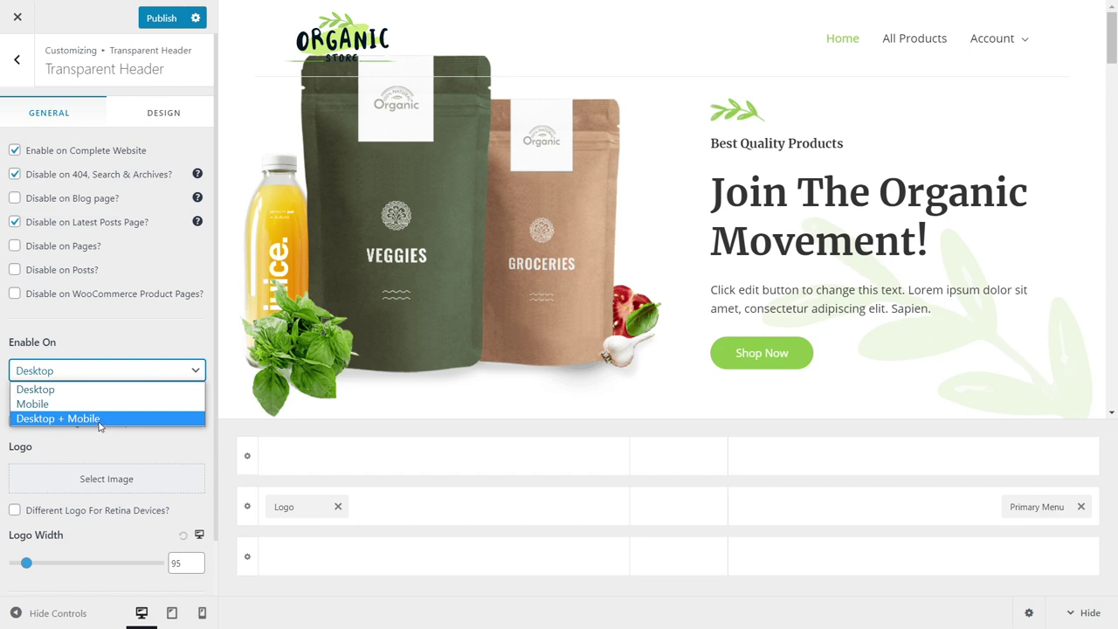
click(100, 422)
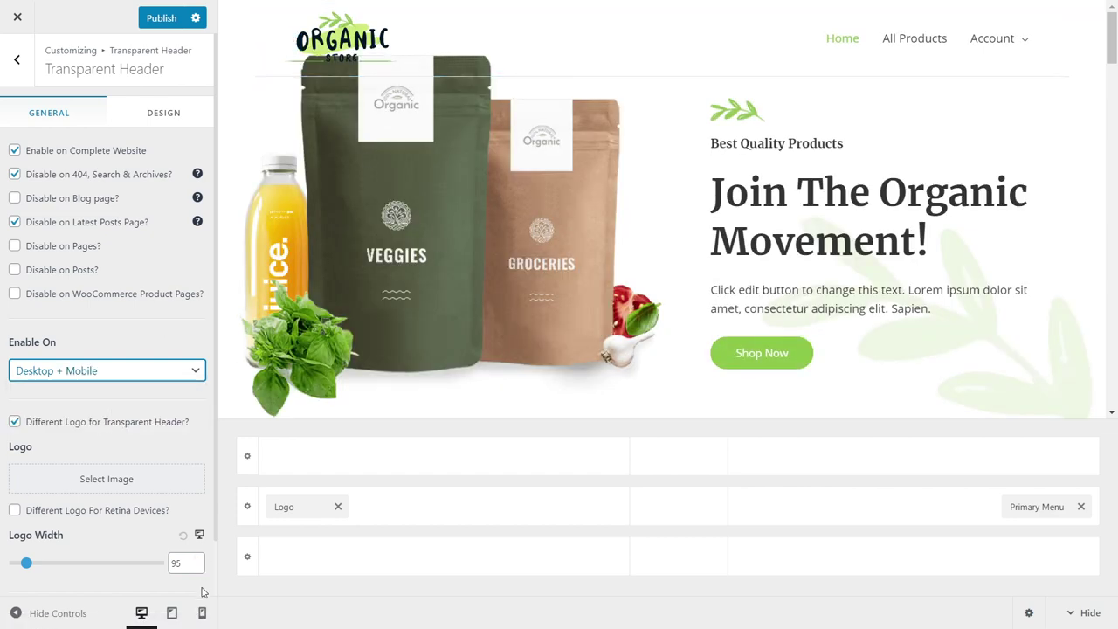
click(208, 613)
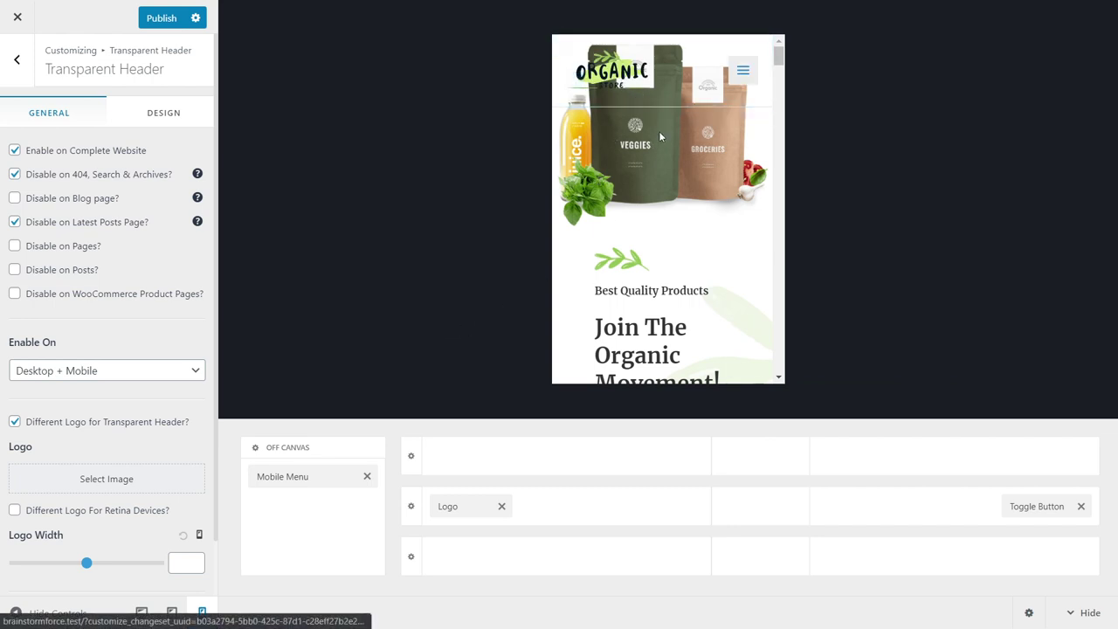
Limit the transparent header to Desktop only and return to the desktop preview.
click(132, 372)
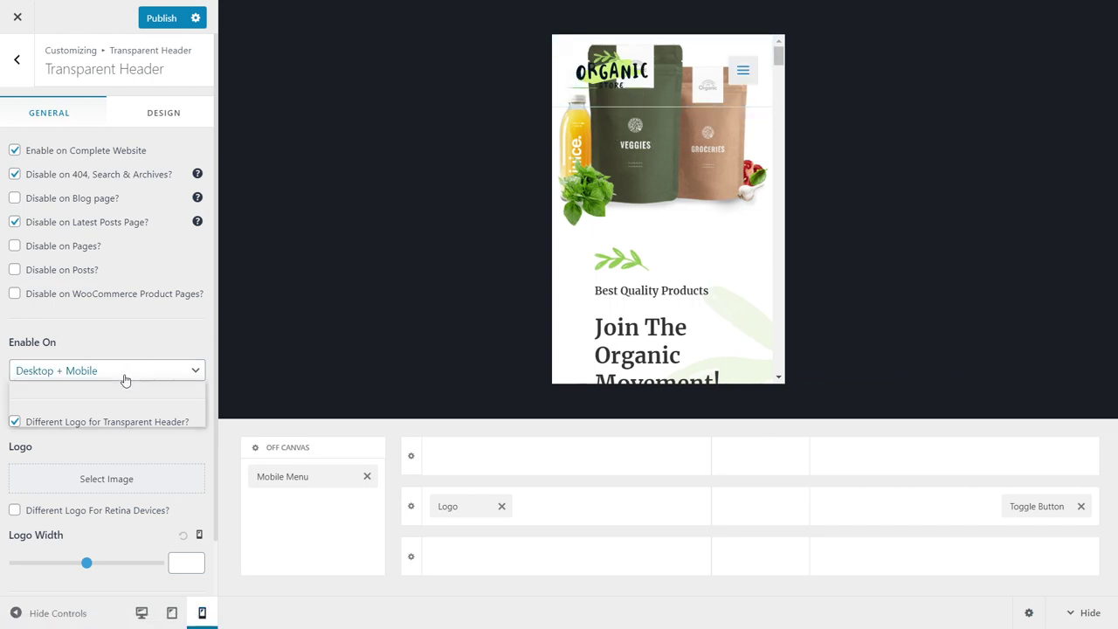
click(112, 390)
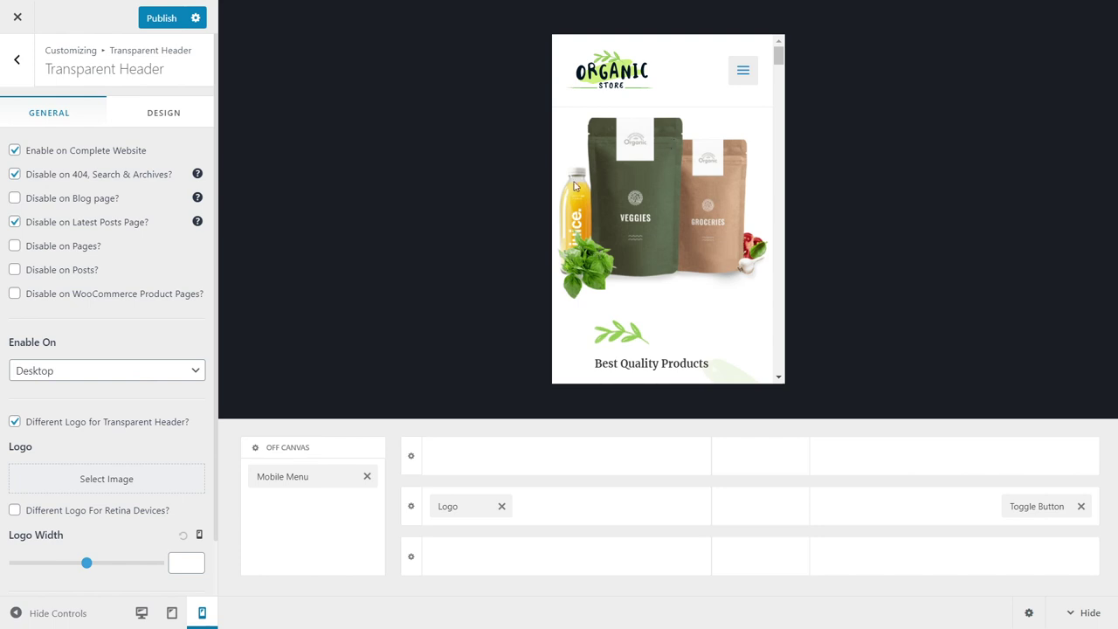
click(142, 612)
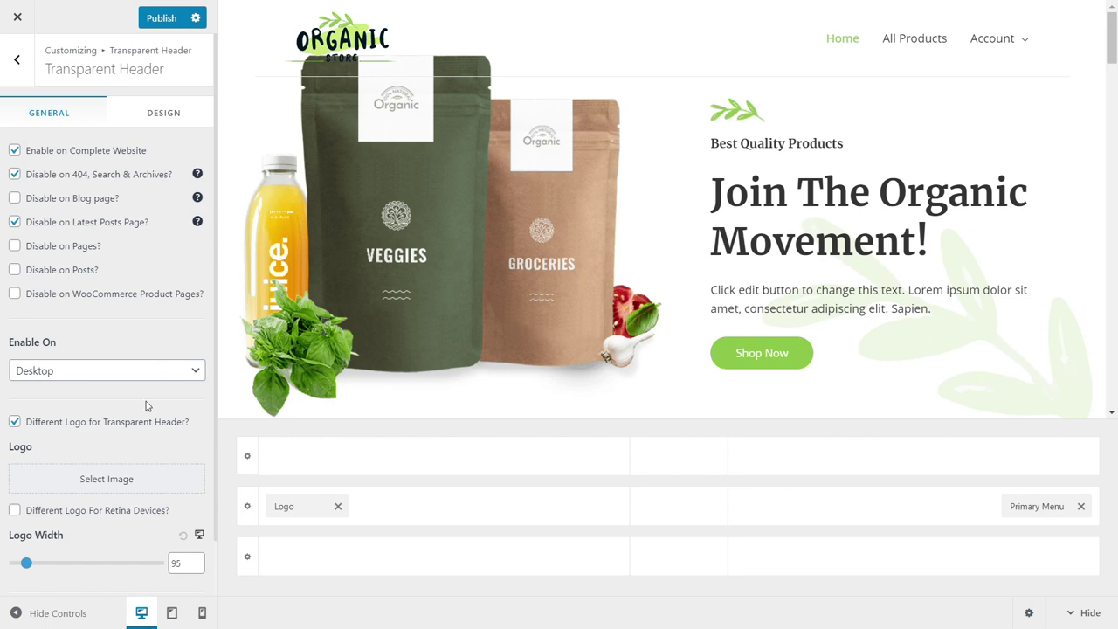
Use Astra-Logo-Gradient-PNG.png from the media library as the transparent header logo and set its desktop width to 162.
click(110, 481)
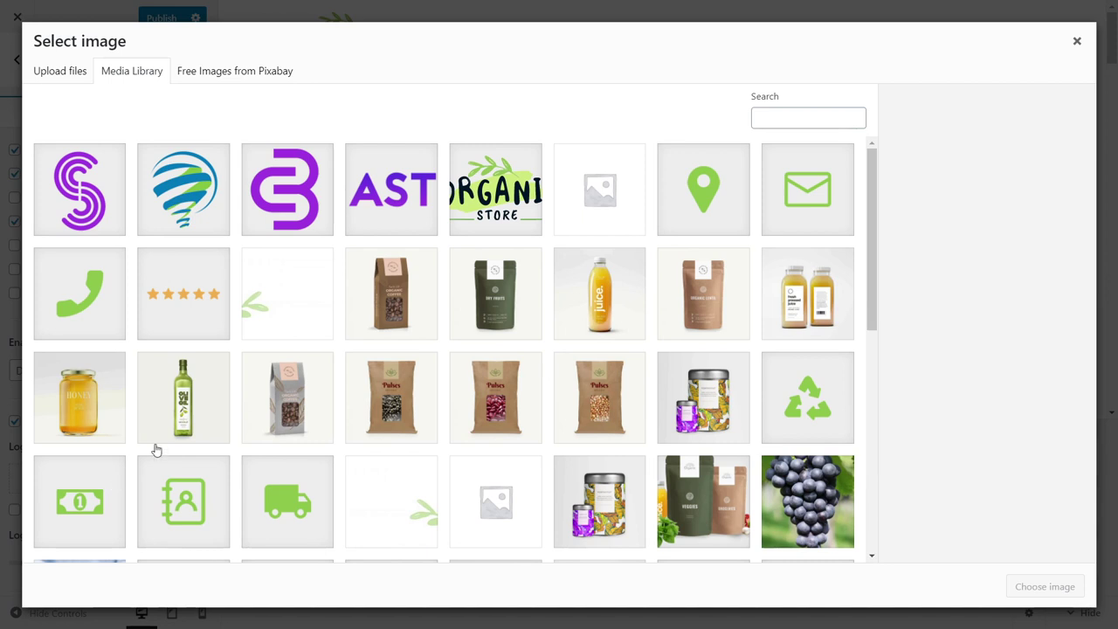
click(358, 201)
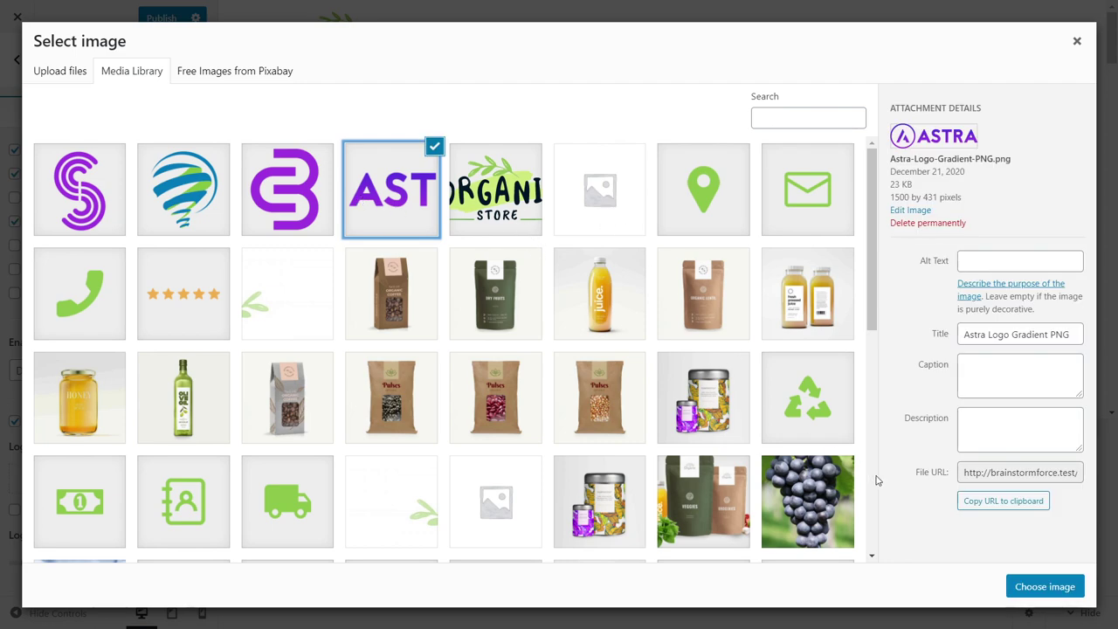
click(1030, 586)
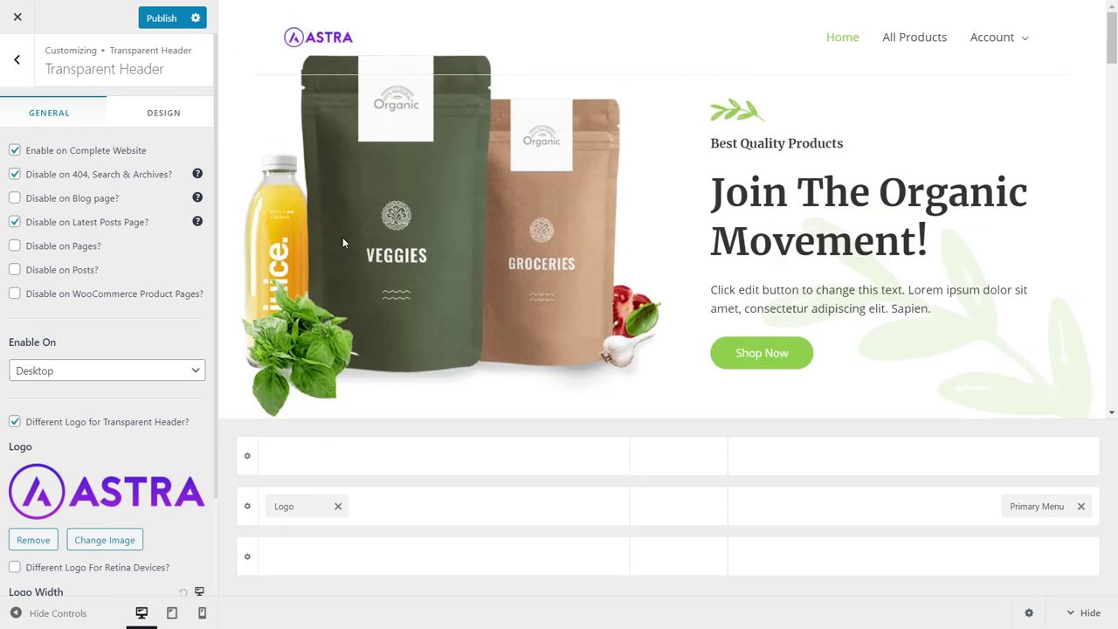
scroll(197, 316, down, 1)
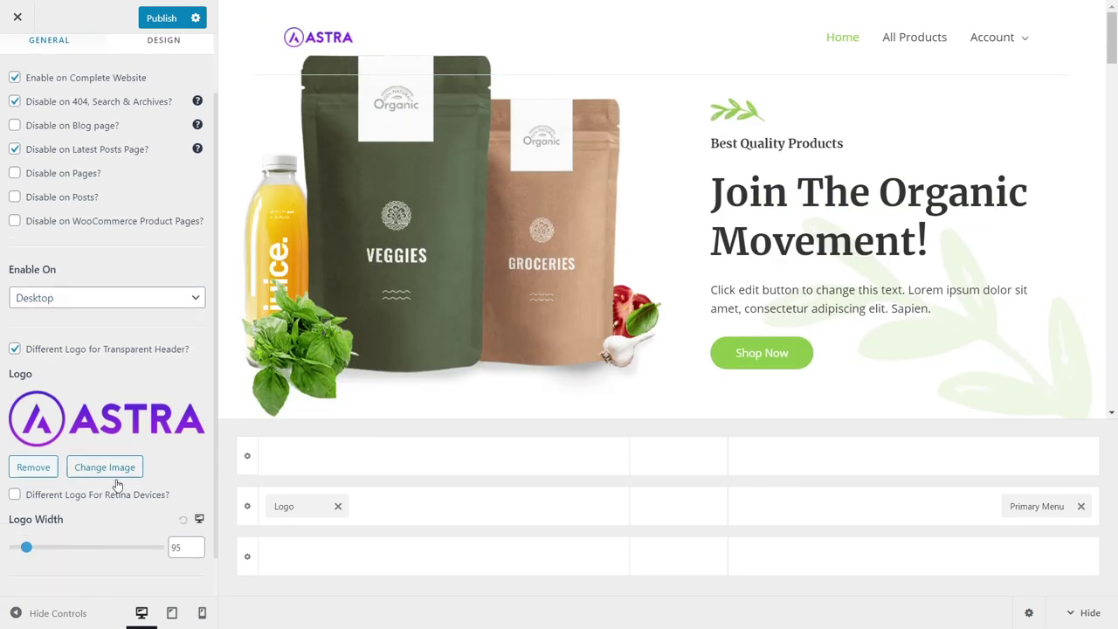
mouse_move(27, 547)
mouse_down()
mouse_move(55, 550)
mouse_move(46, 557)
mouse_up()
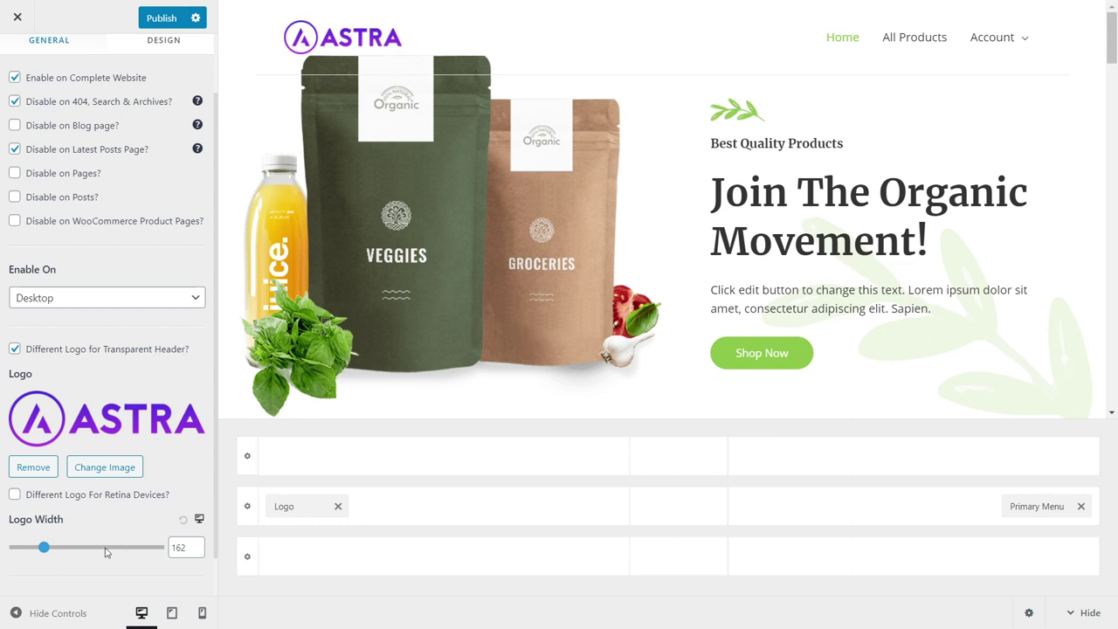
In the mobile preview, enable the transparent header on Desktop + Mobile and set the mobile logo width to 98.
click(202, 614)
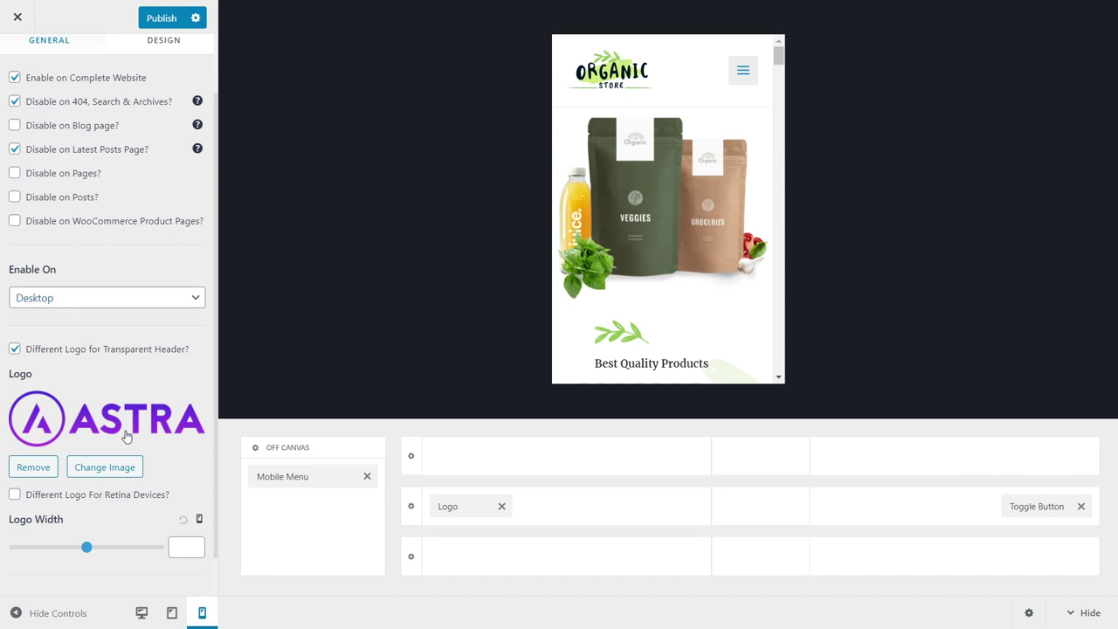
click(110, 306)
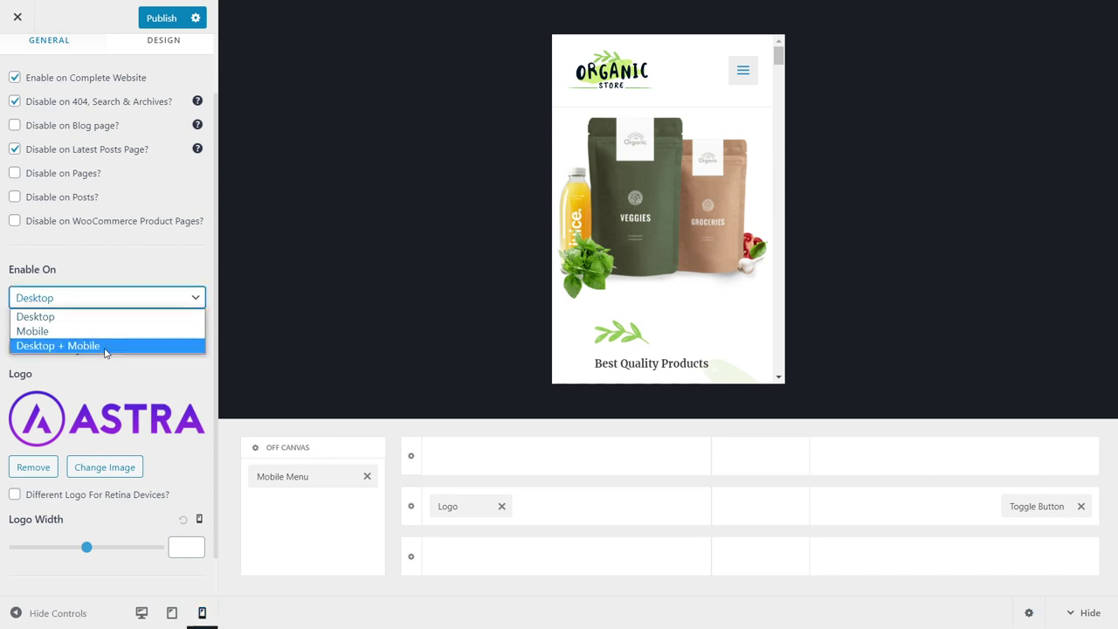
click(105, 346)
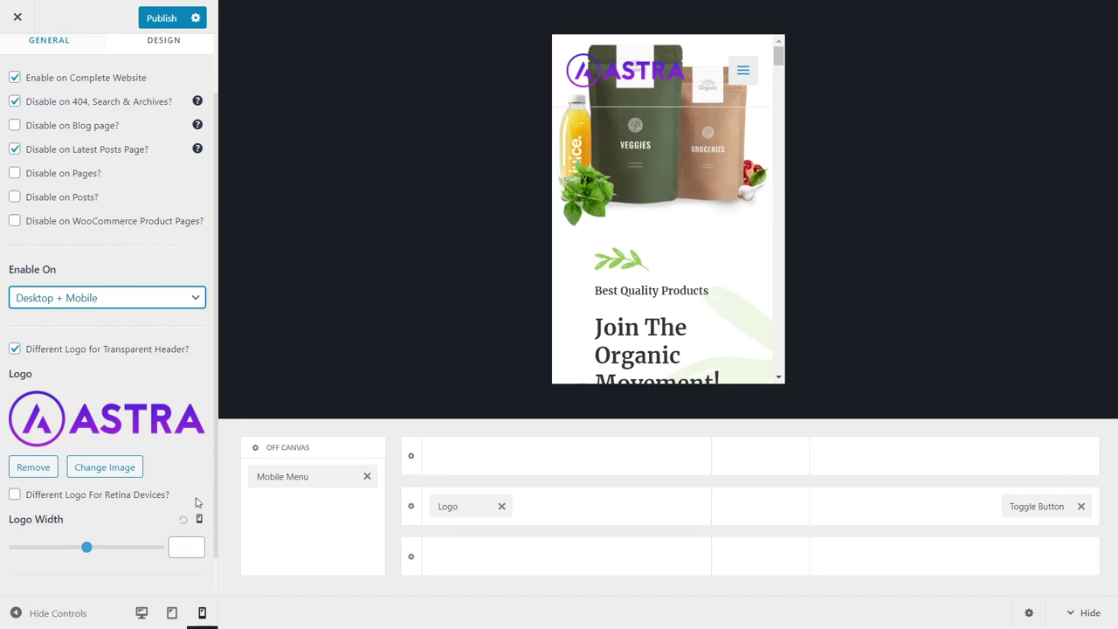
drag(86, 546, 28, 551)
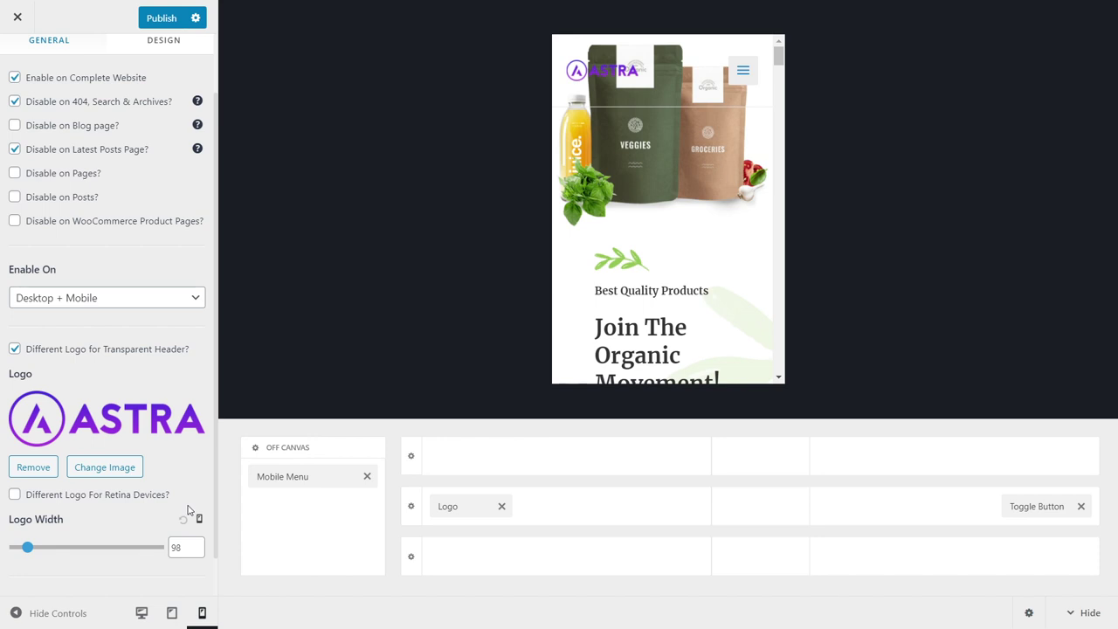
Return to the desktop preview and open the transparent header's design settings.
click(141, 613)
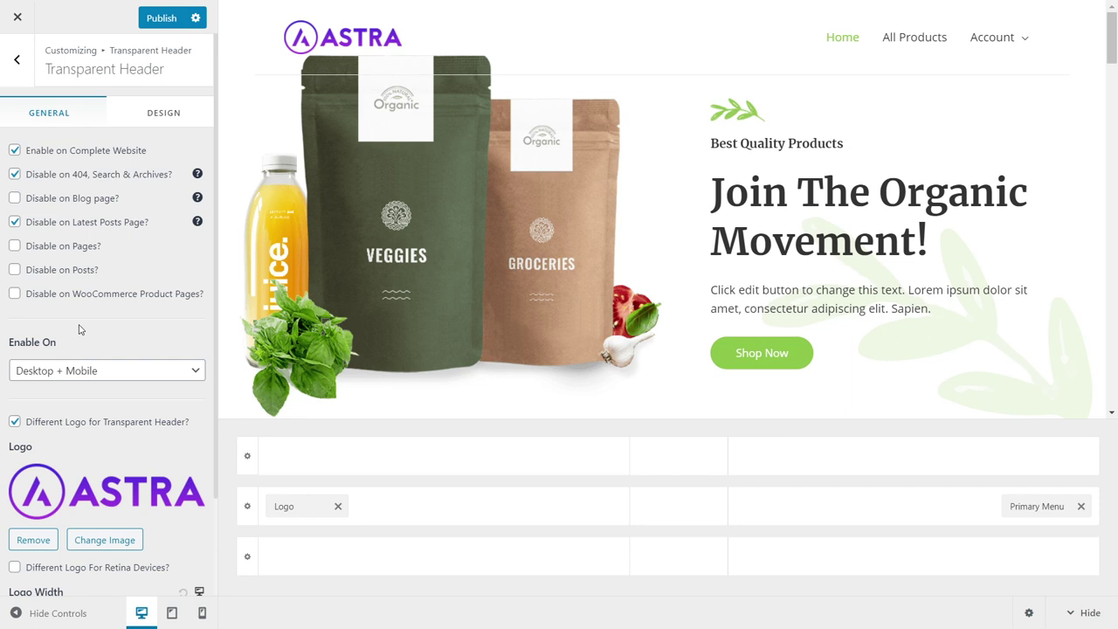
click(162, 115)
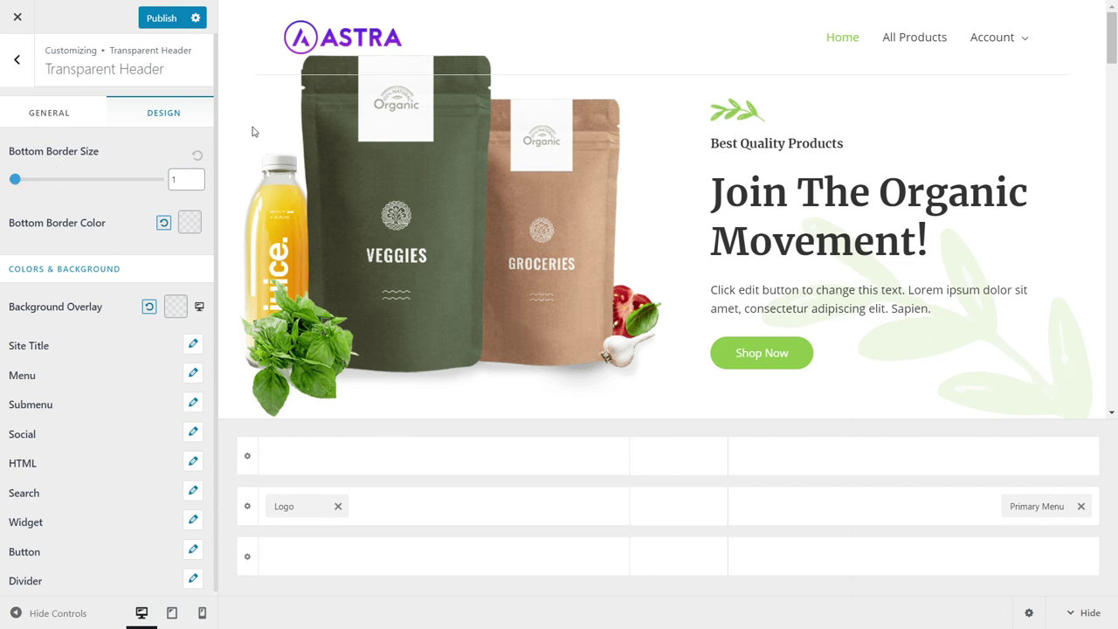
Try a bottom border size of 6 for the transparent header and reduce it stepwise to 1.
click(197, 175)
click(197, 175)
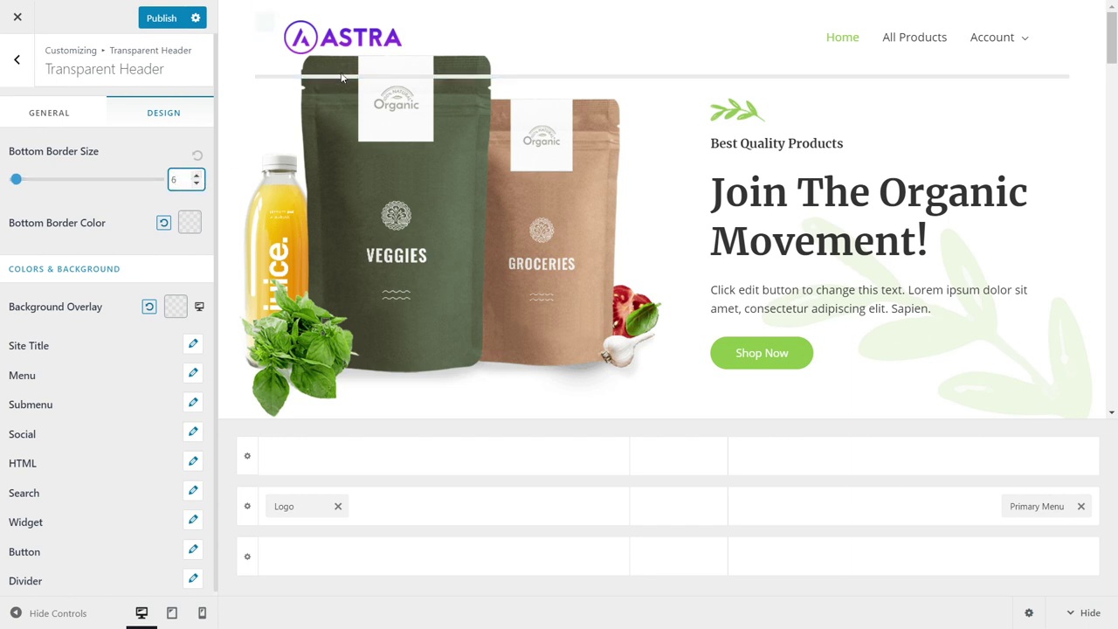
click(197, 184)
click(197, 183)
click(197, 184)
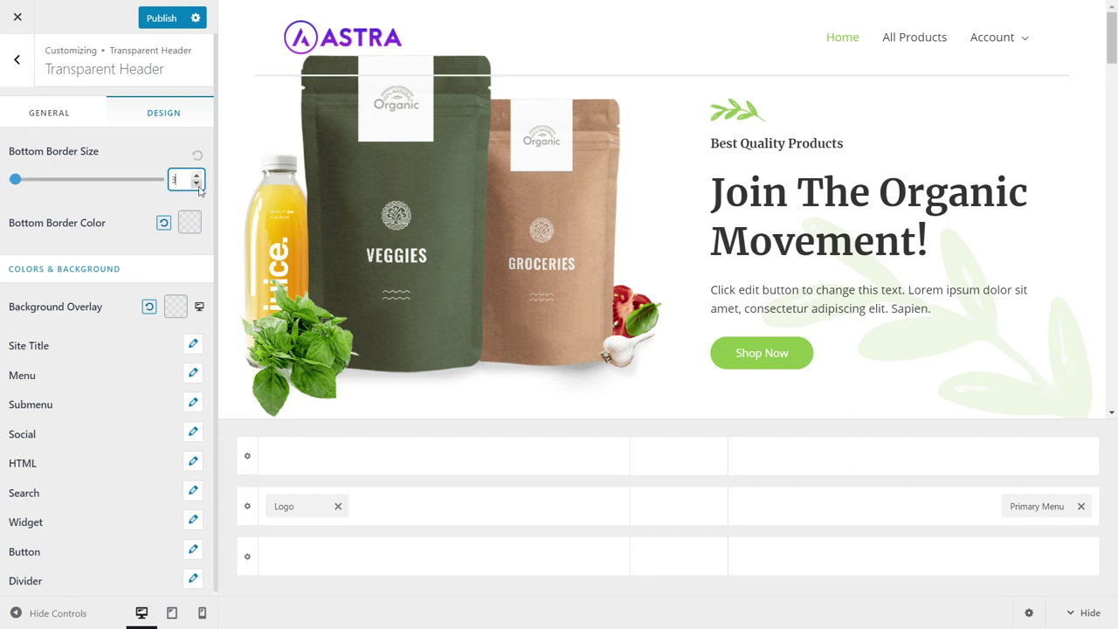
click(198, 184)
click(196, 184)
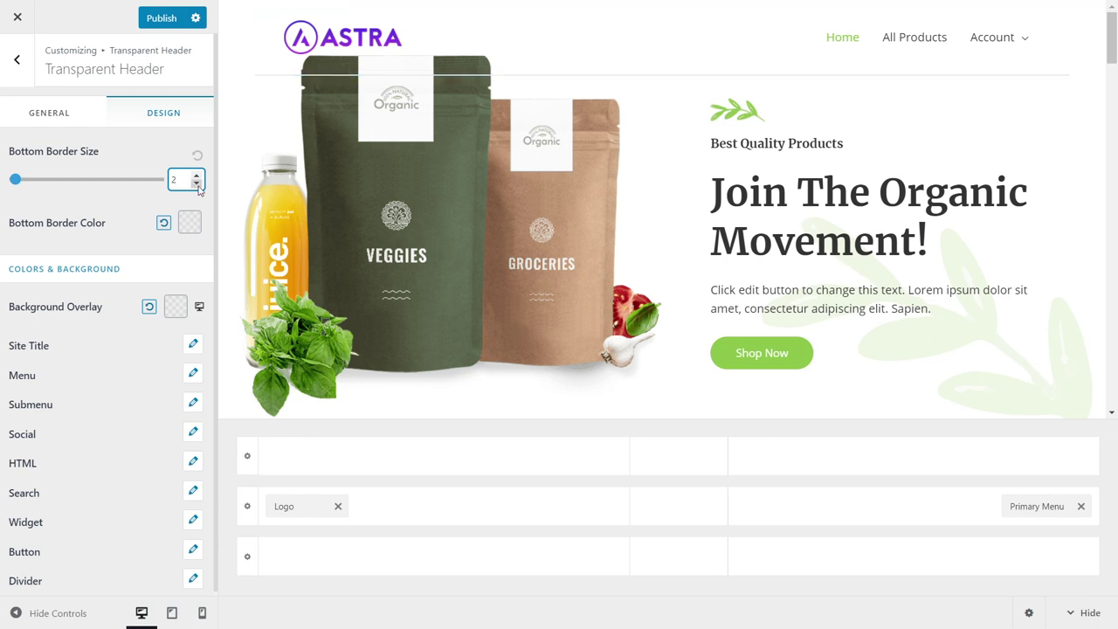
click(196, 185)
click(201, 175)
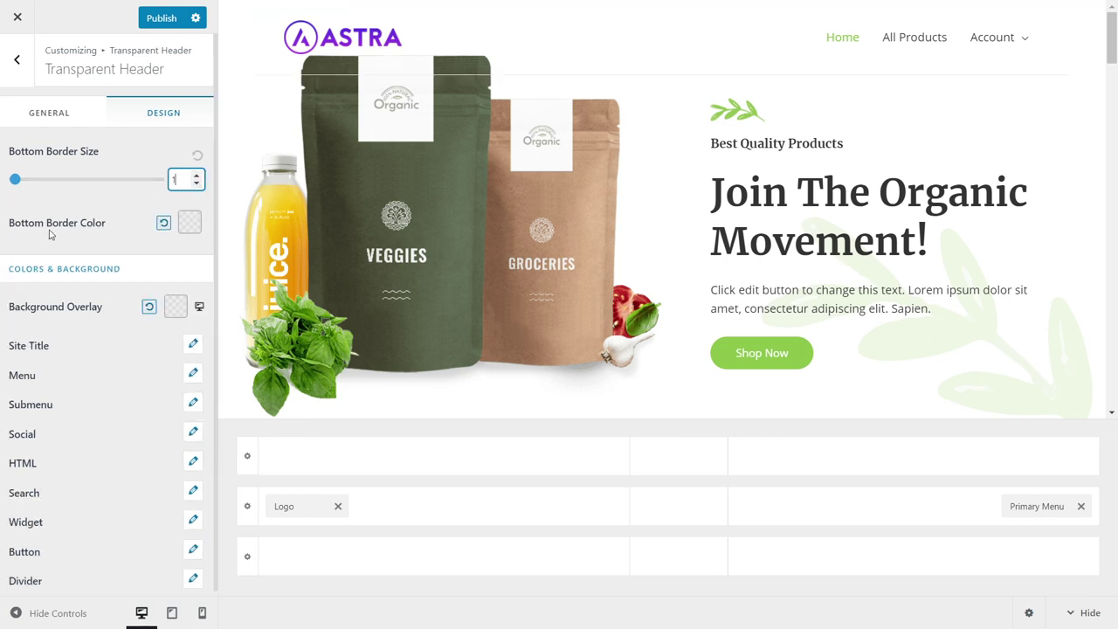
Try red #f50e0e as the transparent header's bottom border color and reset the color to its default.
click(187, 227)
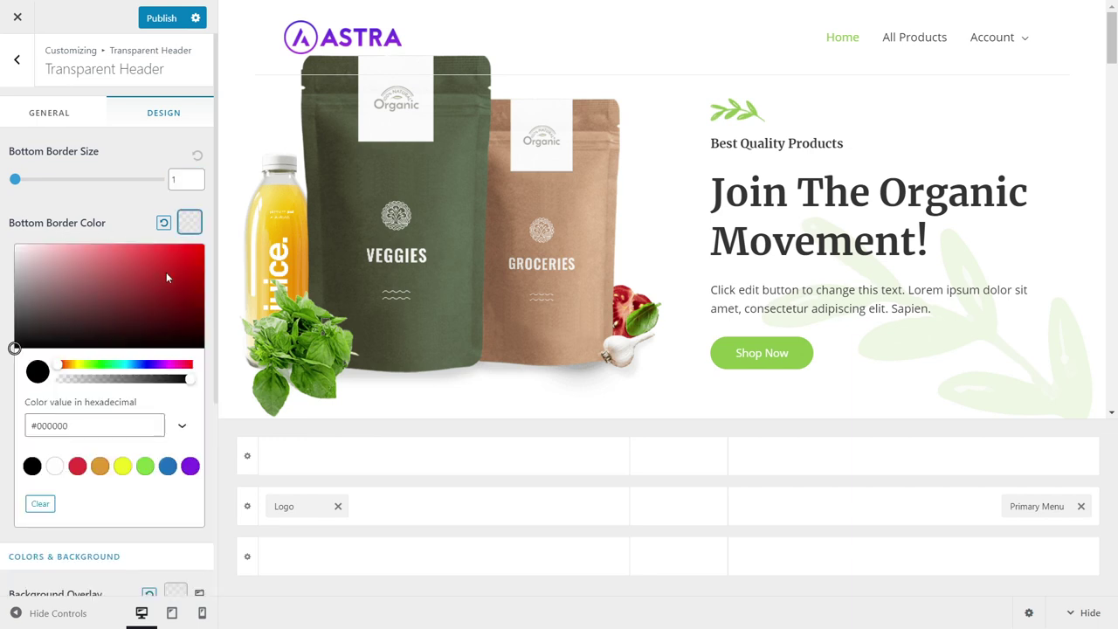
drag(166, 278, 192, 249)
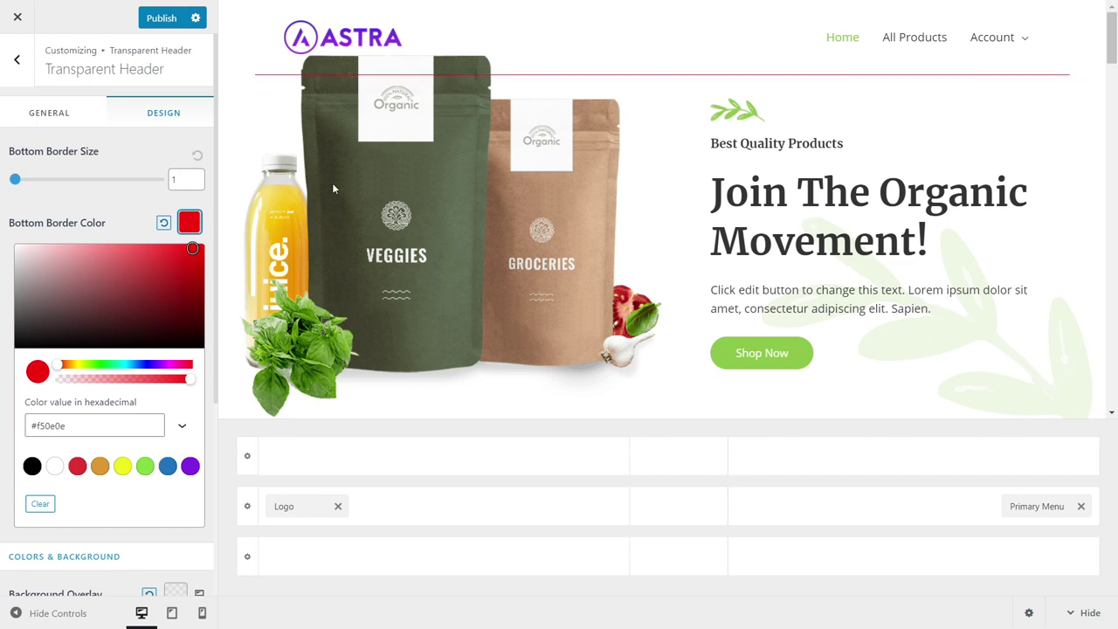
click(163, 223)
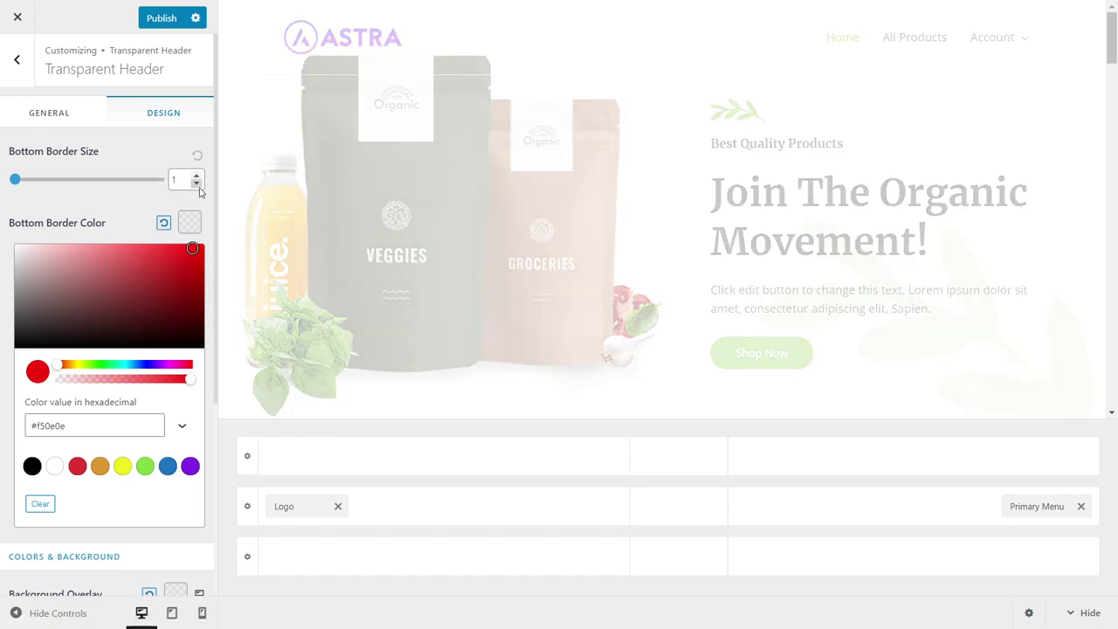
Remove the transparent header's bottom border by setting its size to 0.
click(197, 183)
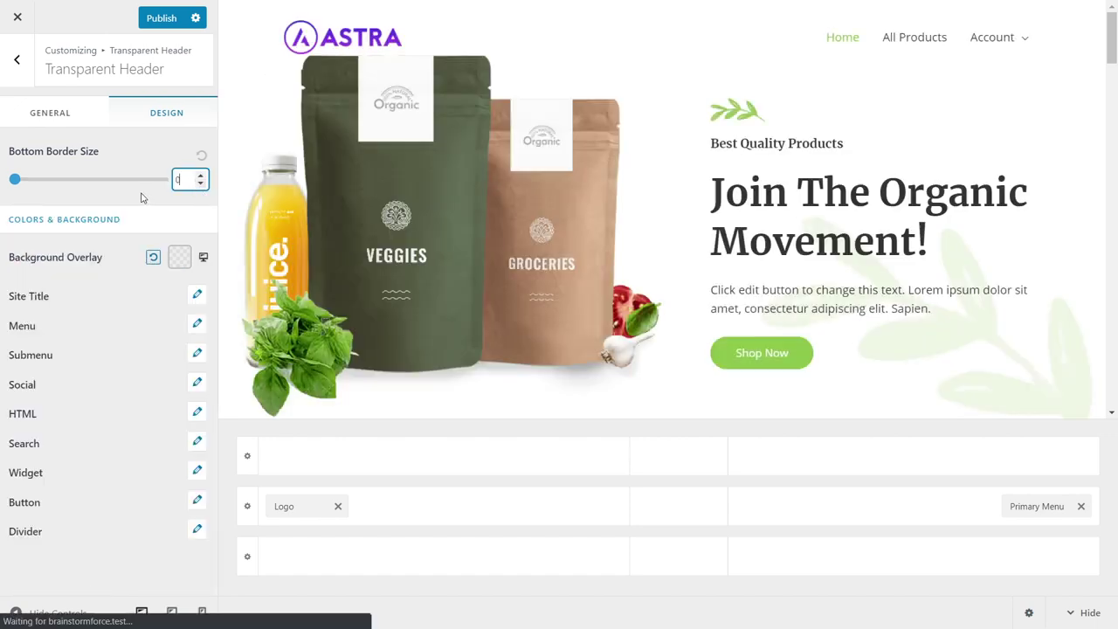
click(142, 198)
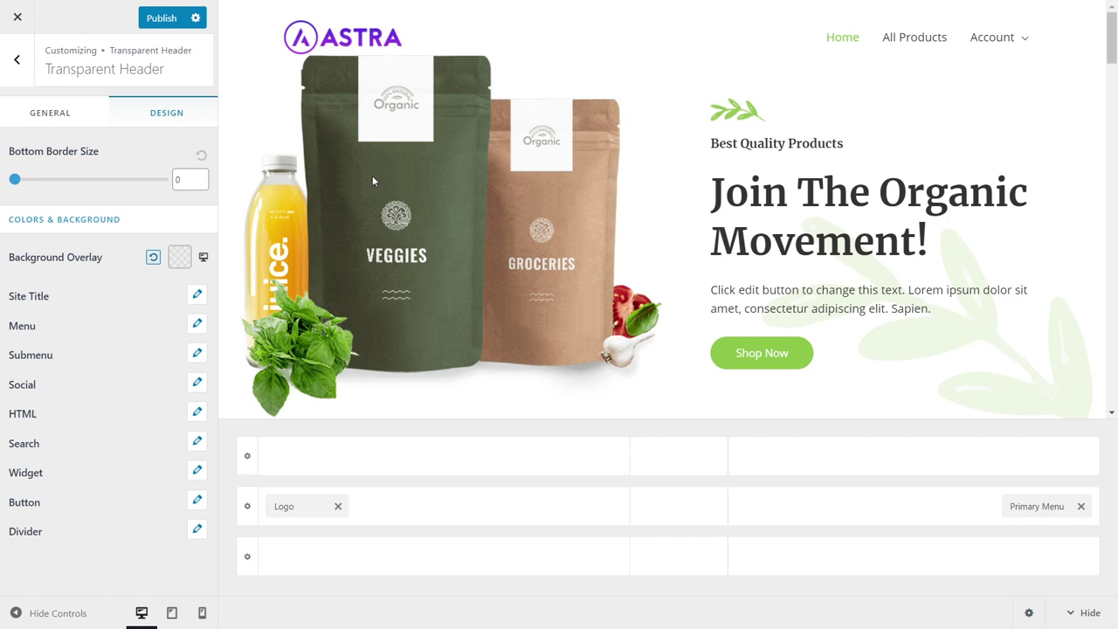
Set the transparent header's desktop background overlay to light green with RGB 189, 255, 195 and opacity 0.35.
click(186, 257)
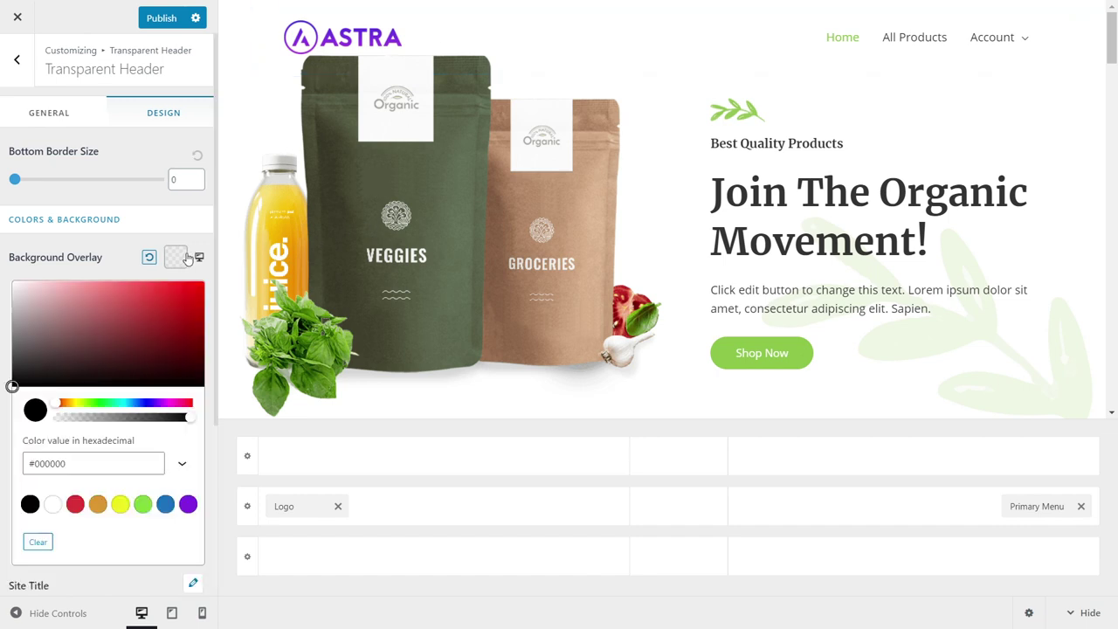
click(105, 403)
click(117, 352)
click(124, 308)
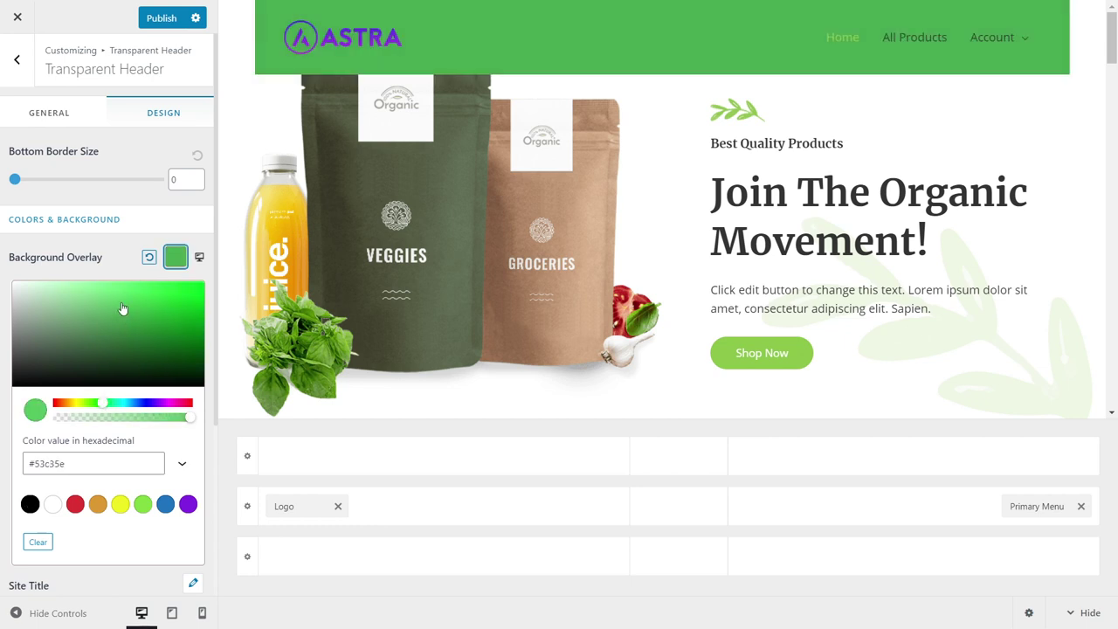
drag(123, 308, 62, 281)
click(186, 419)
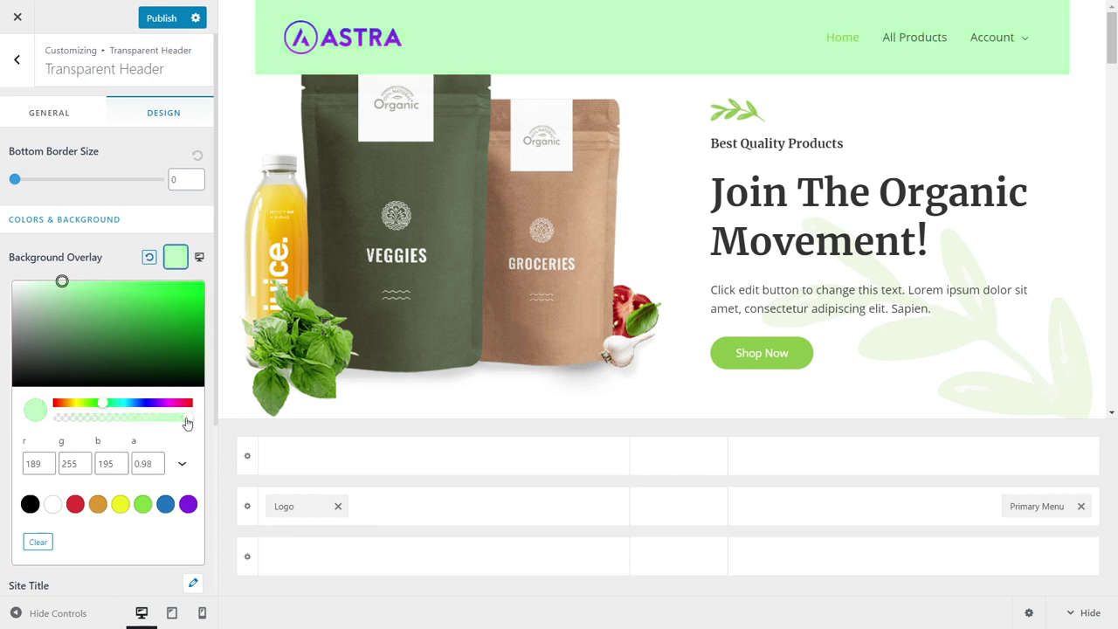
drag(186, 423, 103, 426)
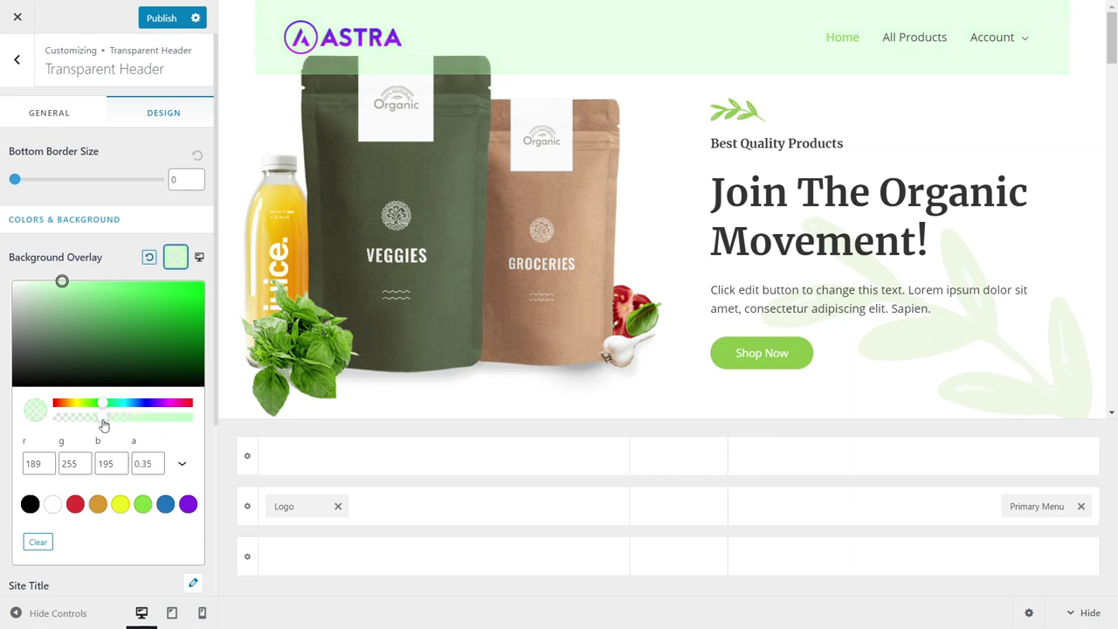
click(121, 265)
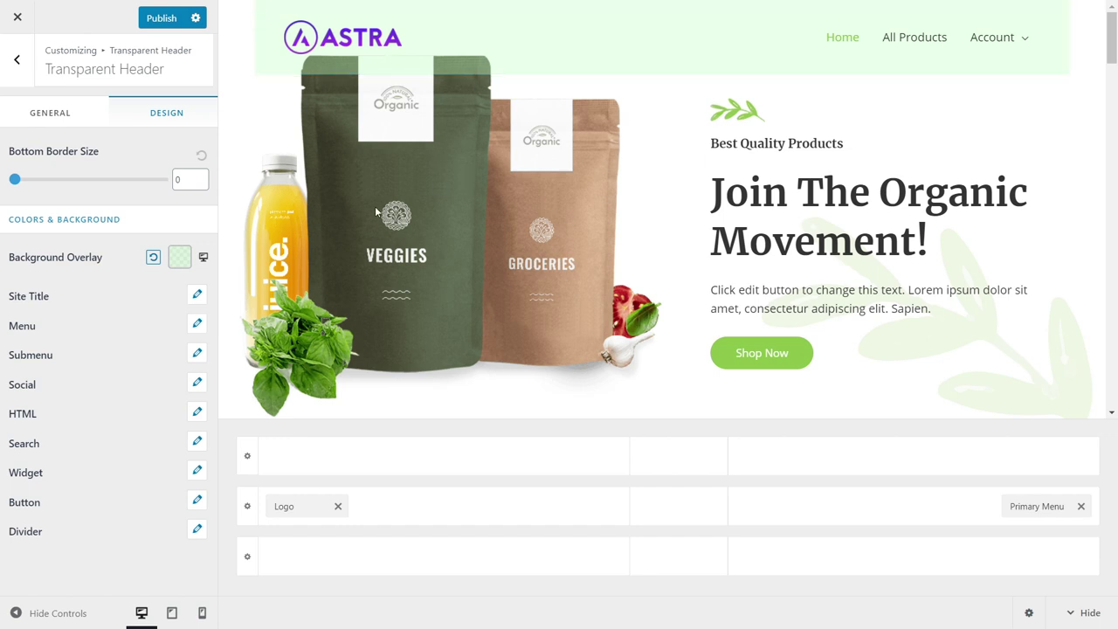
Switch the background overlay to its mobile setting and make it fully transparent black with opacity 0.
click(203, 258)
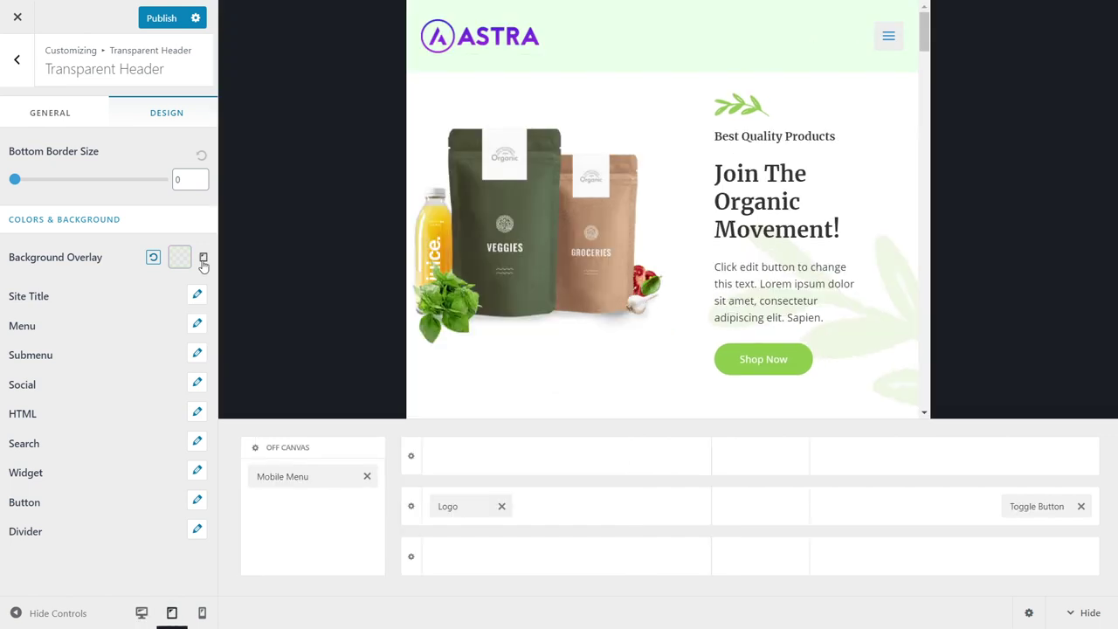
click(202, 260)
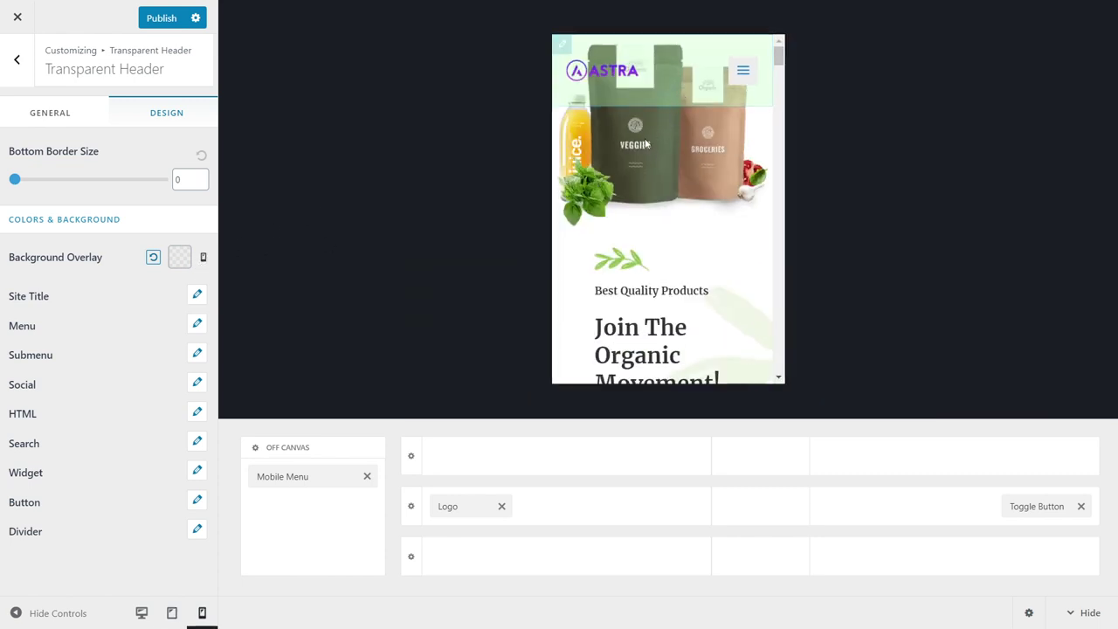
click(176, 263)
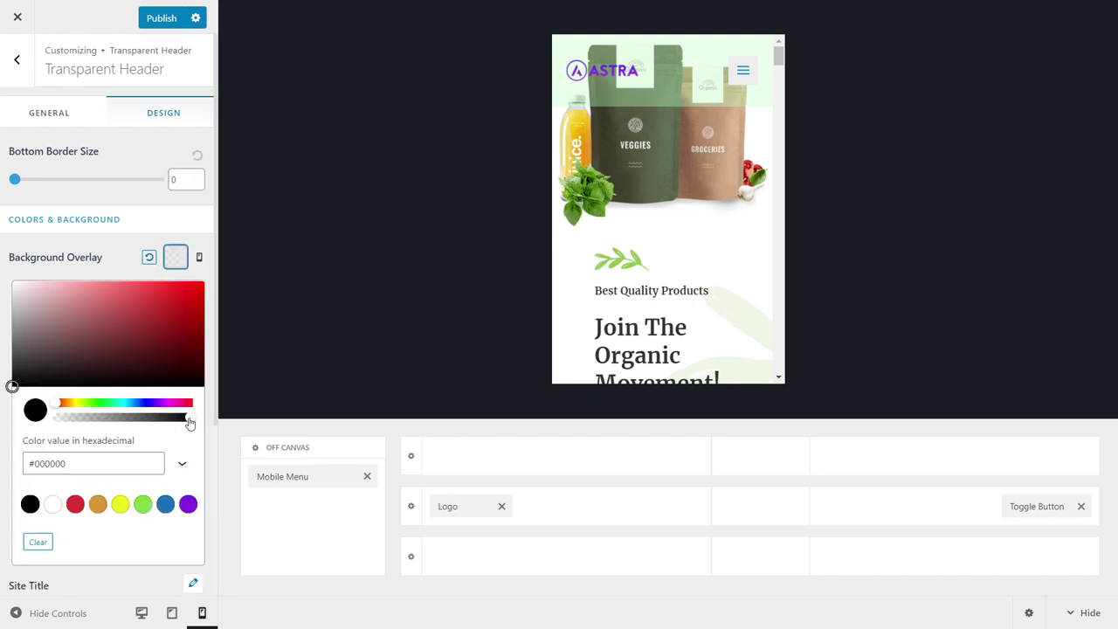
drag(190, 418, 82, 427)
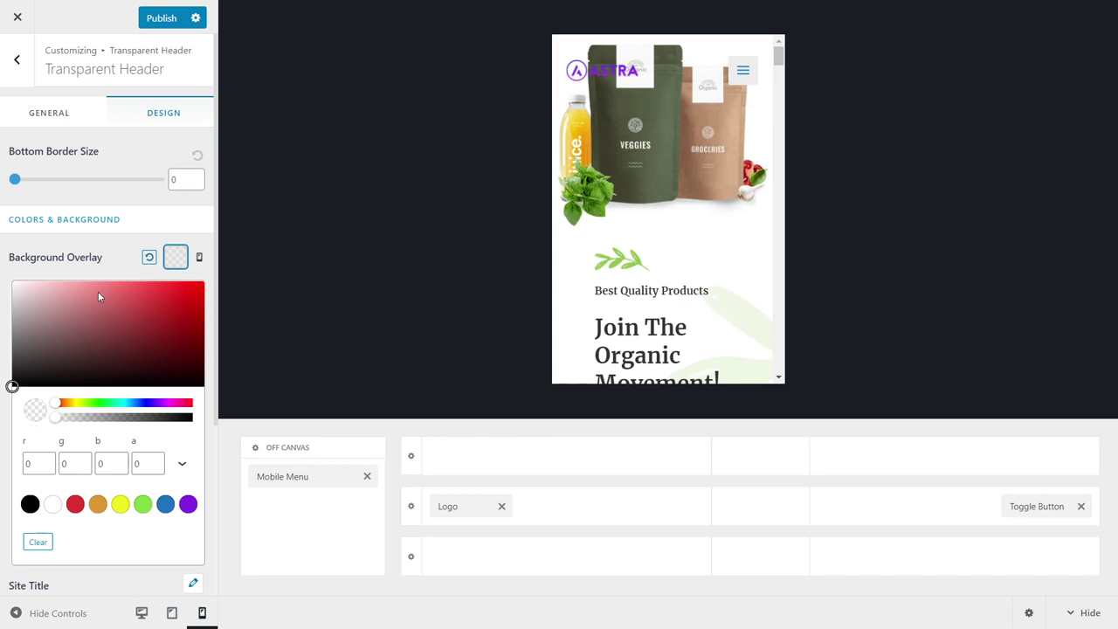
click(128, 262)
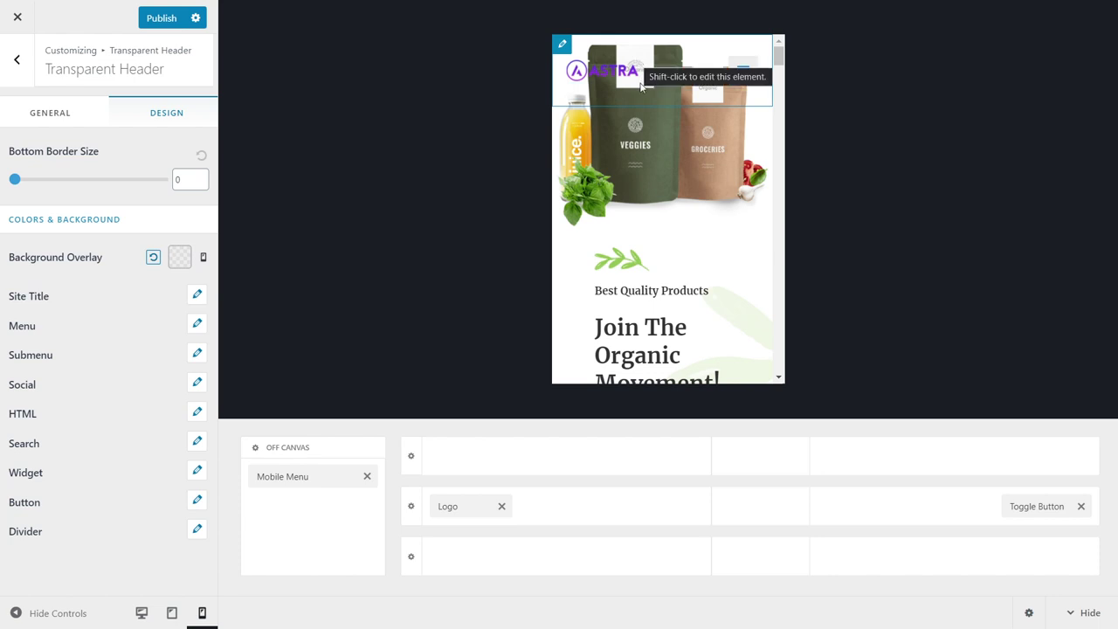
Compare the header's background overlay across the device previews and return to desktop.
click(203, 258)
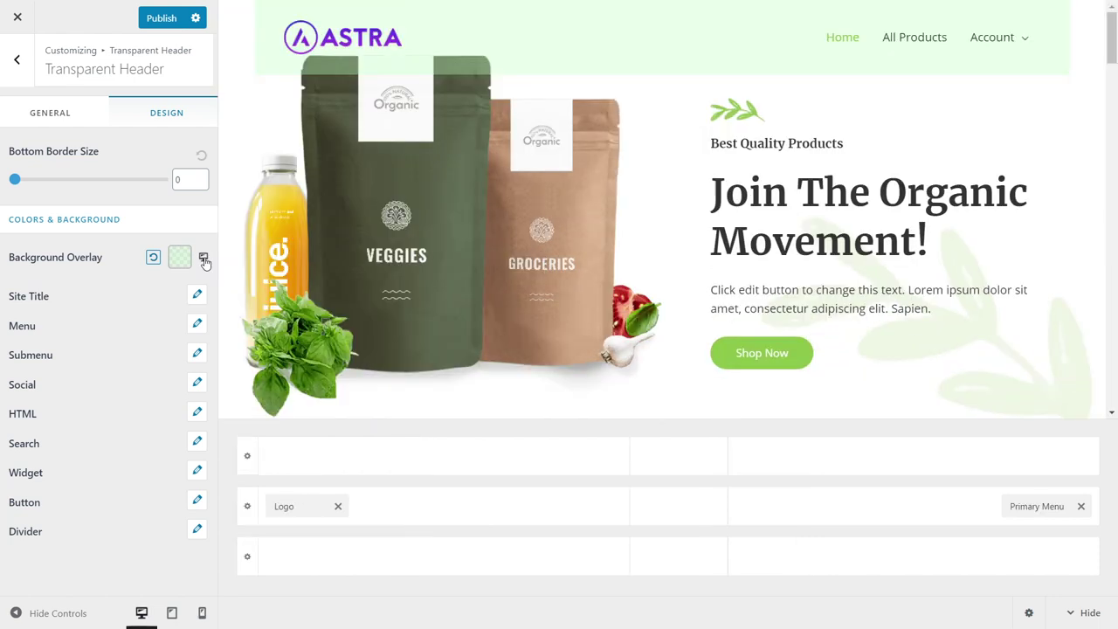
click(204, 258)
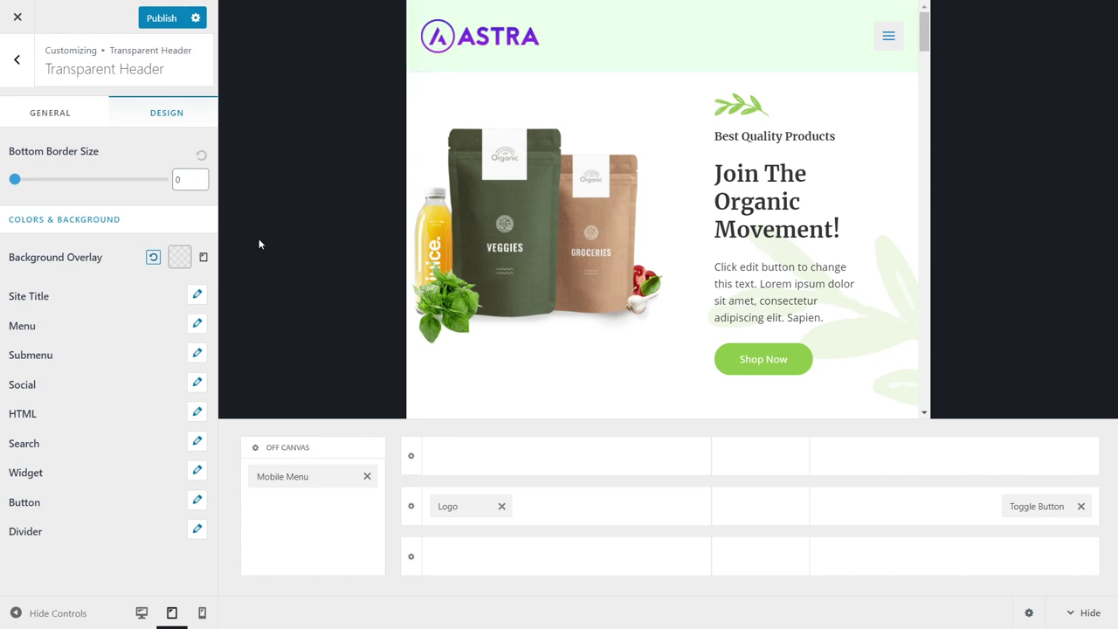
click(204, 258)
click(206, 259)
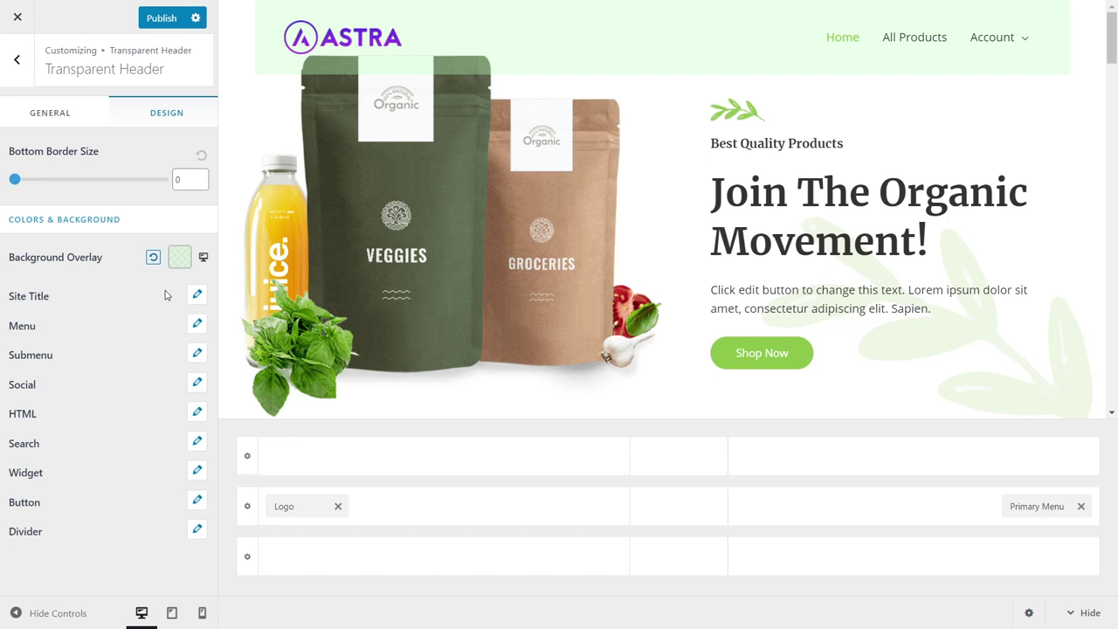
Try a Social element in the center of the main header row and remove it.
click(680, 506)
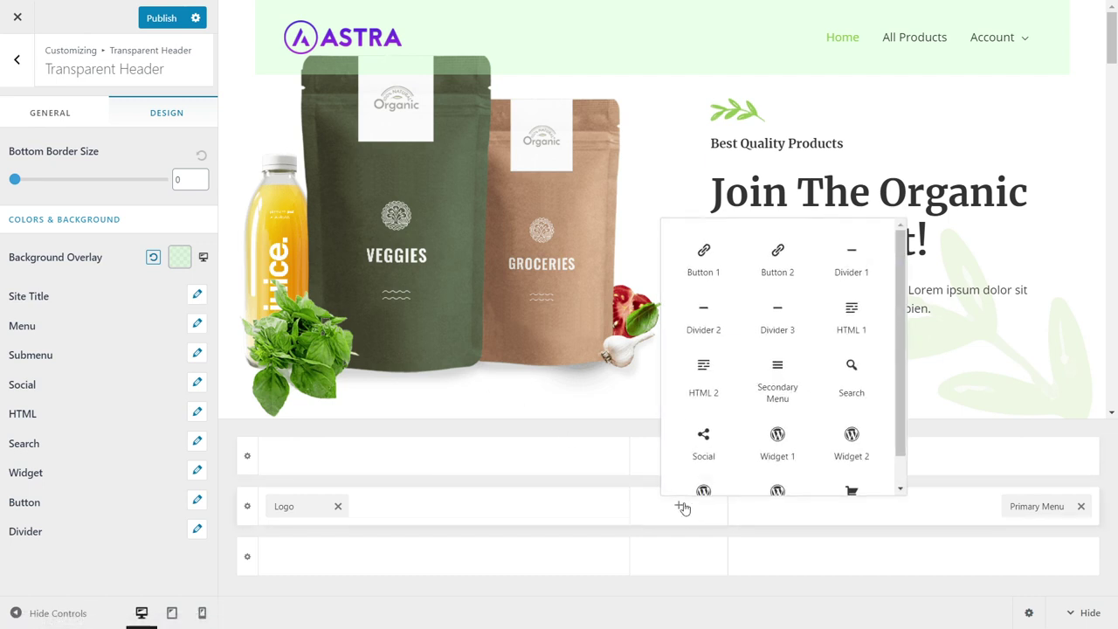
click(710, 464)
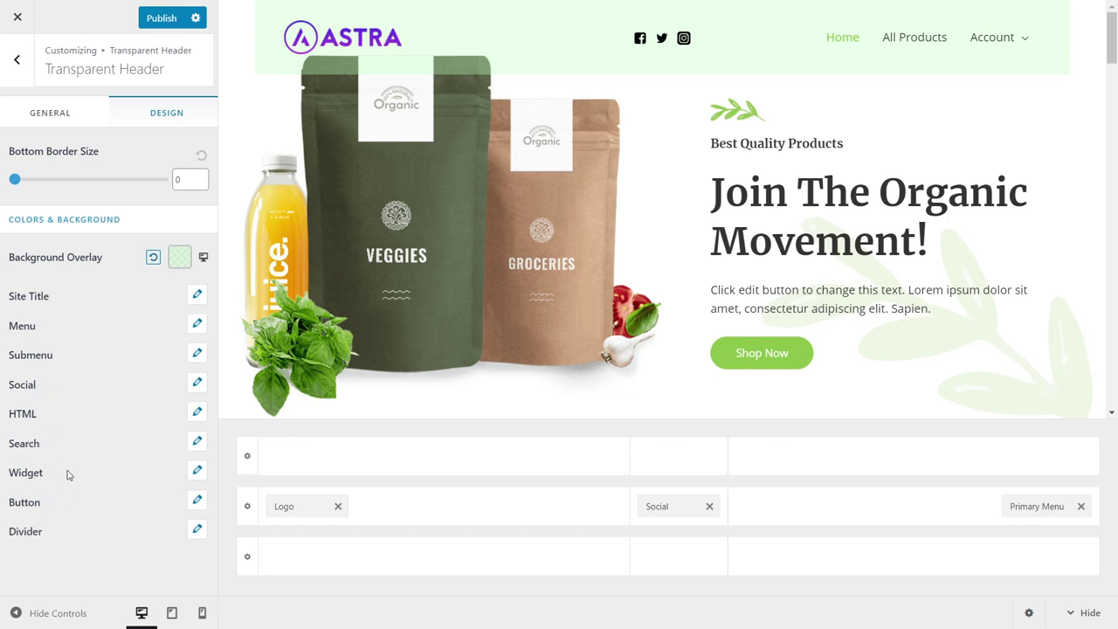
click(709, 507)
Add a Search element to the center of the main header row.
click(679, 508)
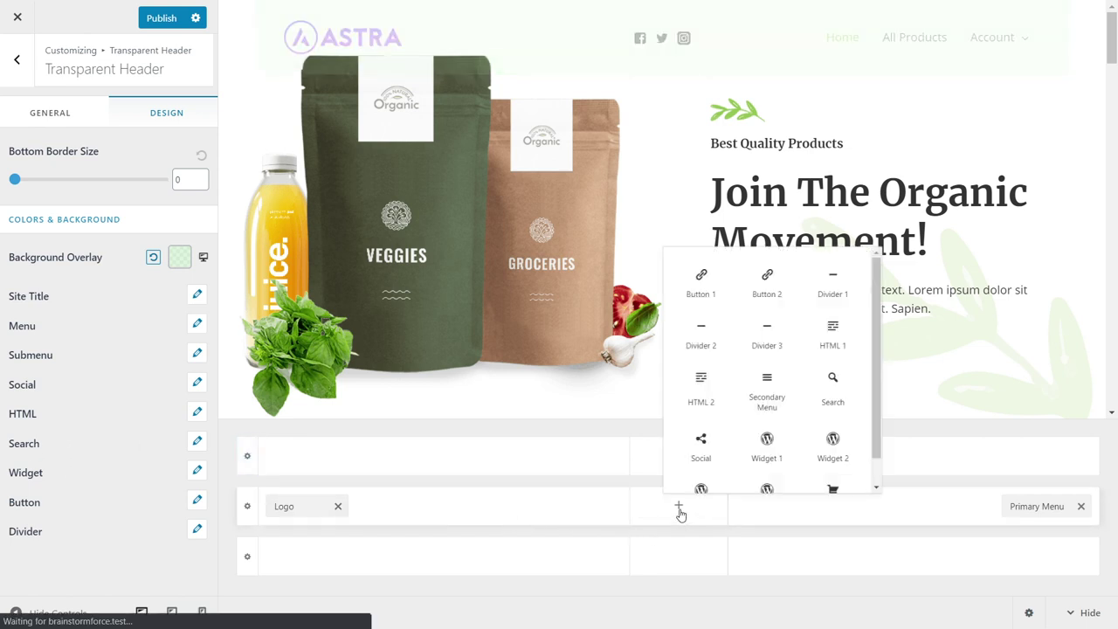
scroll(751, 434, down, 1)
click(838, 349)
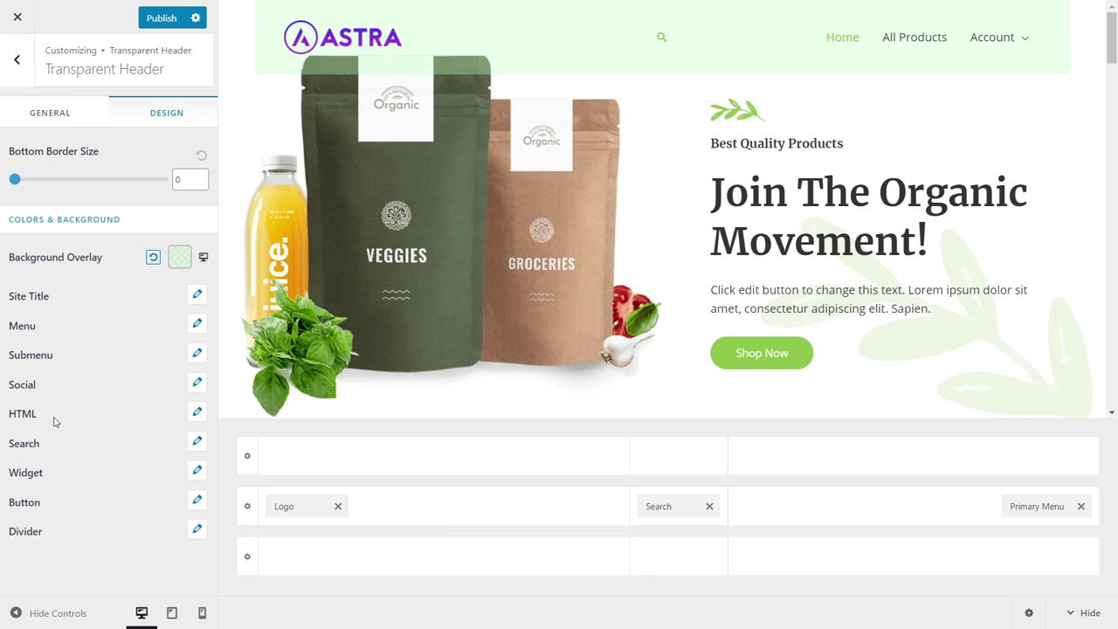
Set the transparent header's Search icon color to solid black, RGB 0, 0, 0 with opacity 1.
click(196, 440)
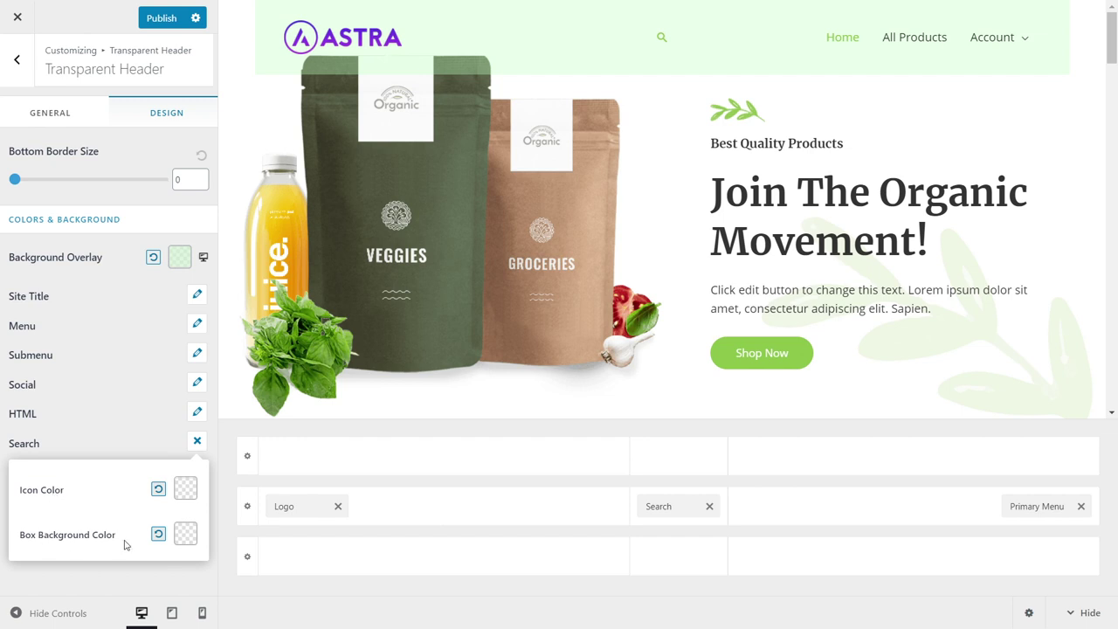
click(183, 489)
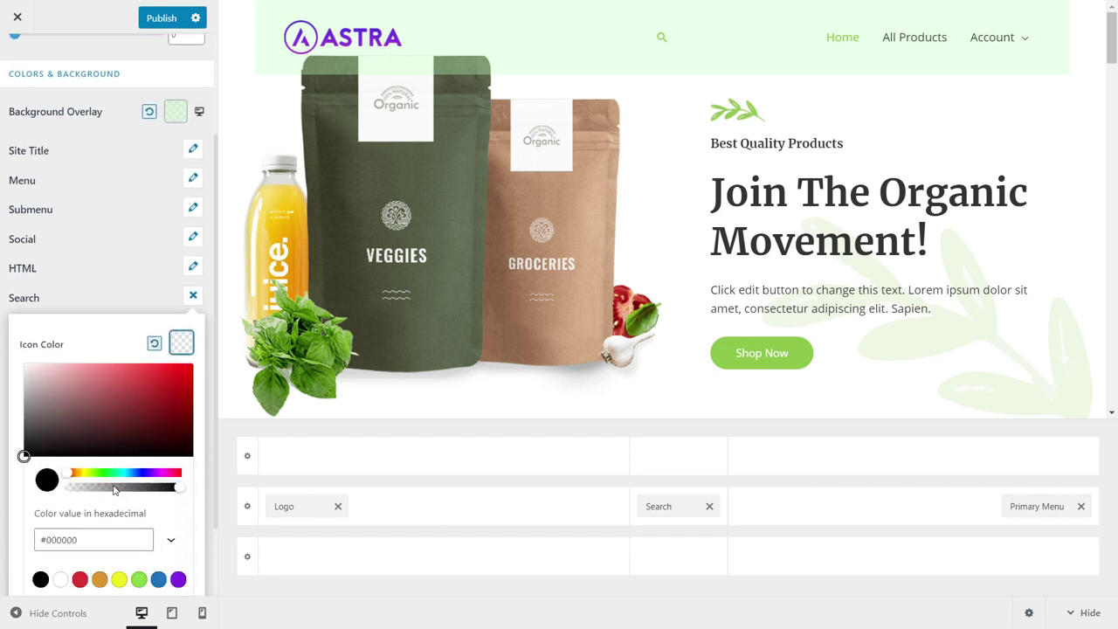
drag(112, 488, 194, 491)
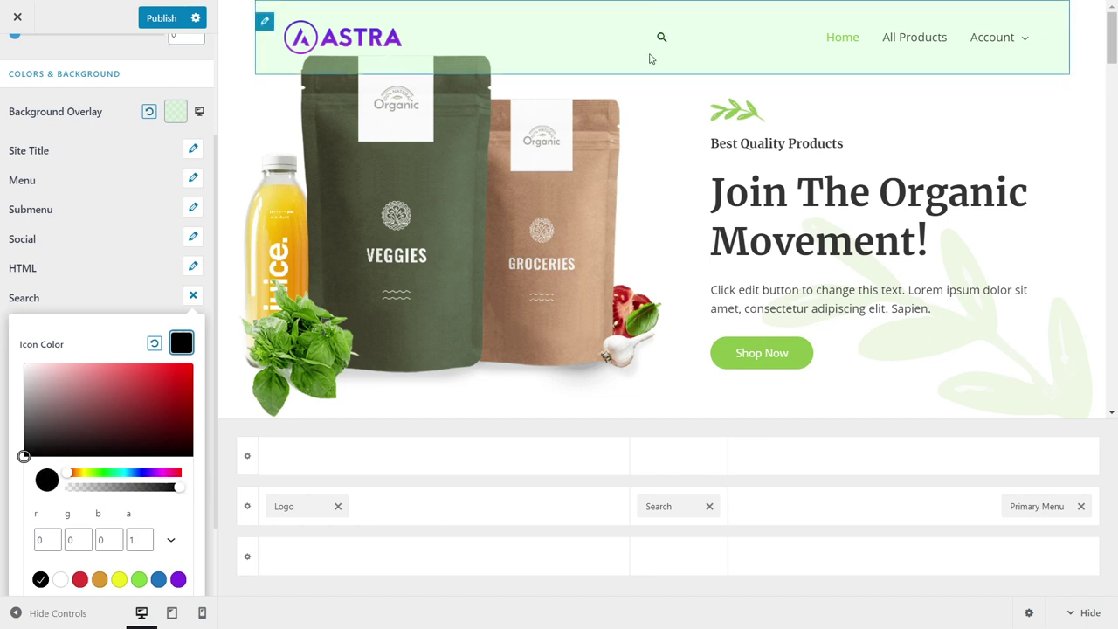
click(108, 298)
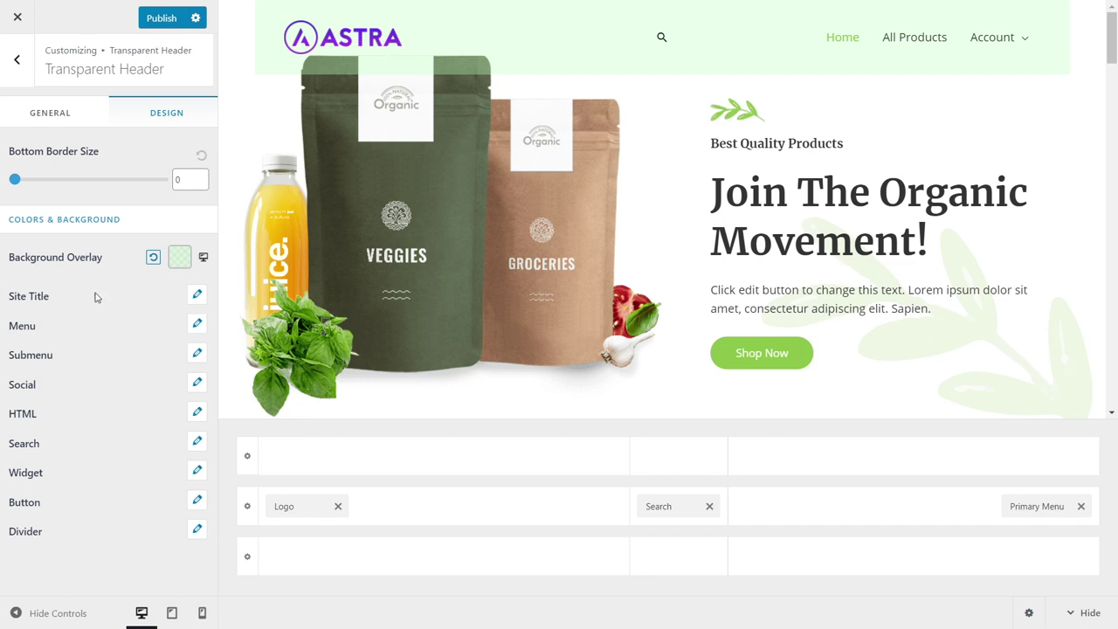
Add a Social element beside the logo and set its normal icon color to light green in the transparent header.
click(361, 509)
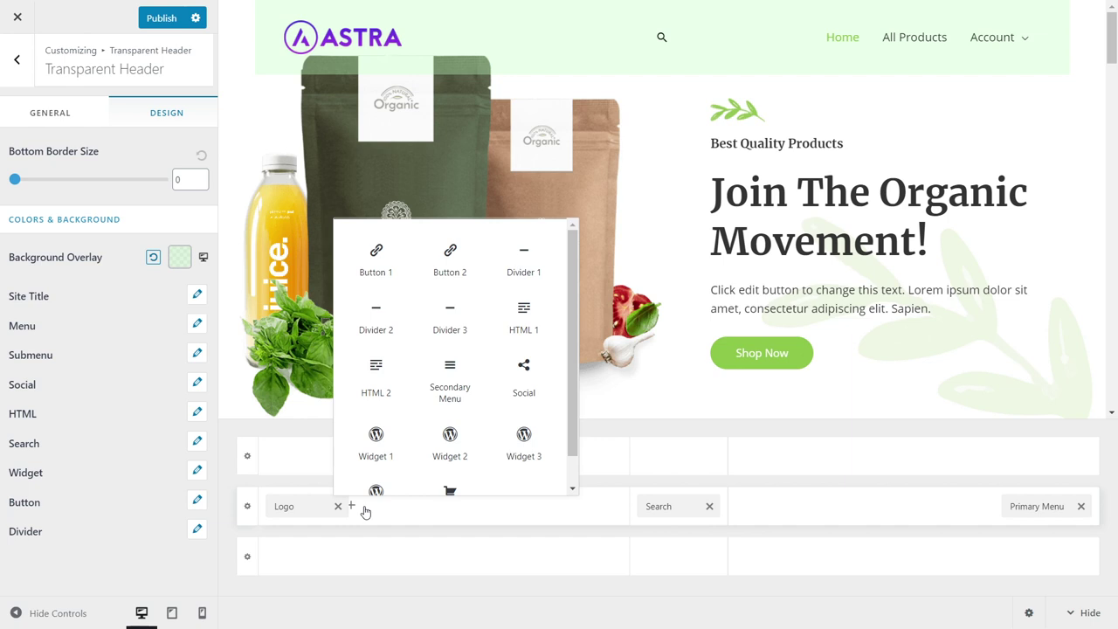
click(522, 381)
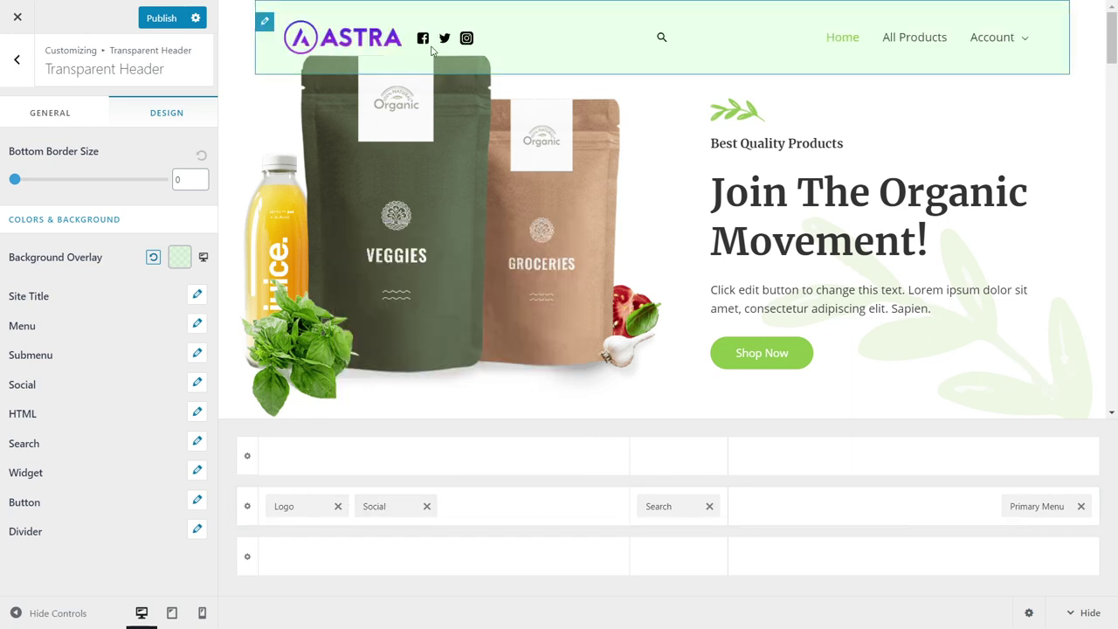
click(197, 382)
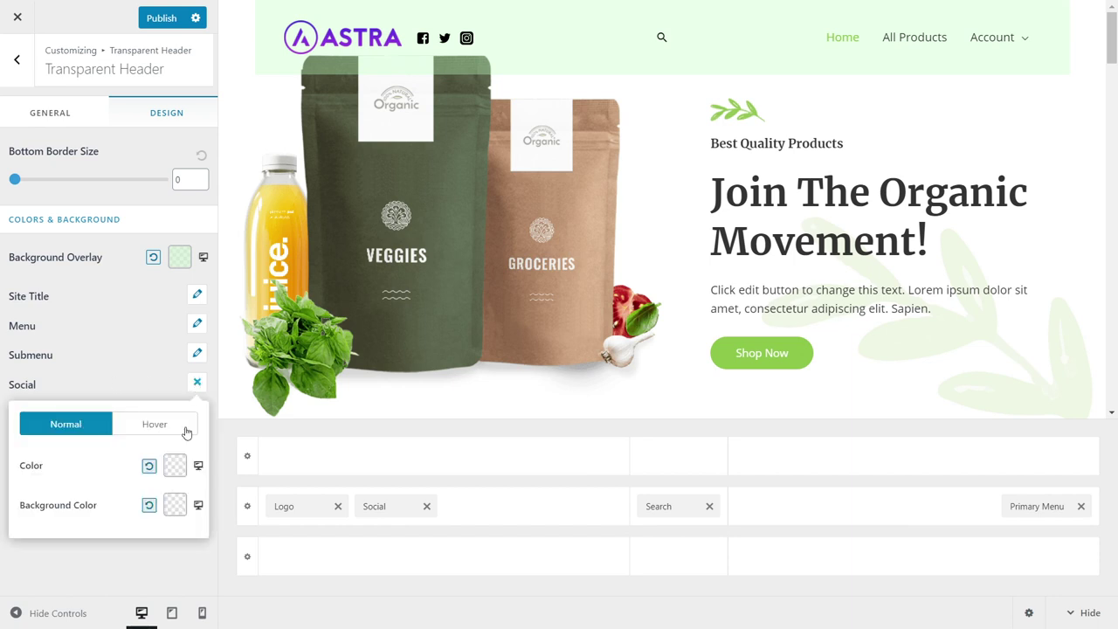
click(174, 466)
scroll(123, 506, down, 1)
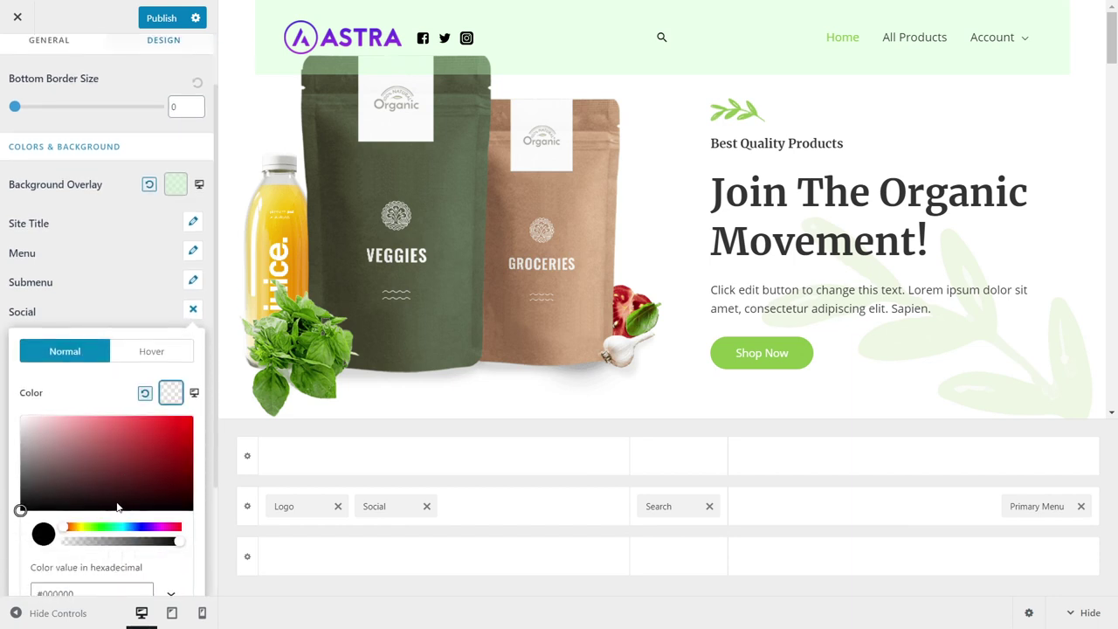
click(102, 526)
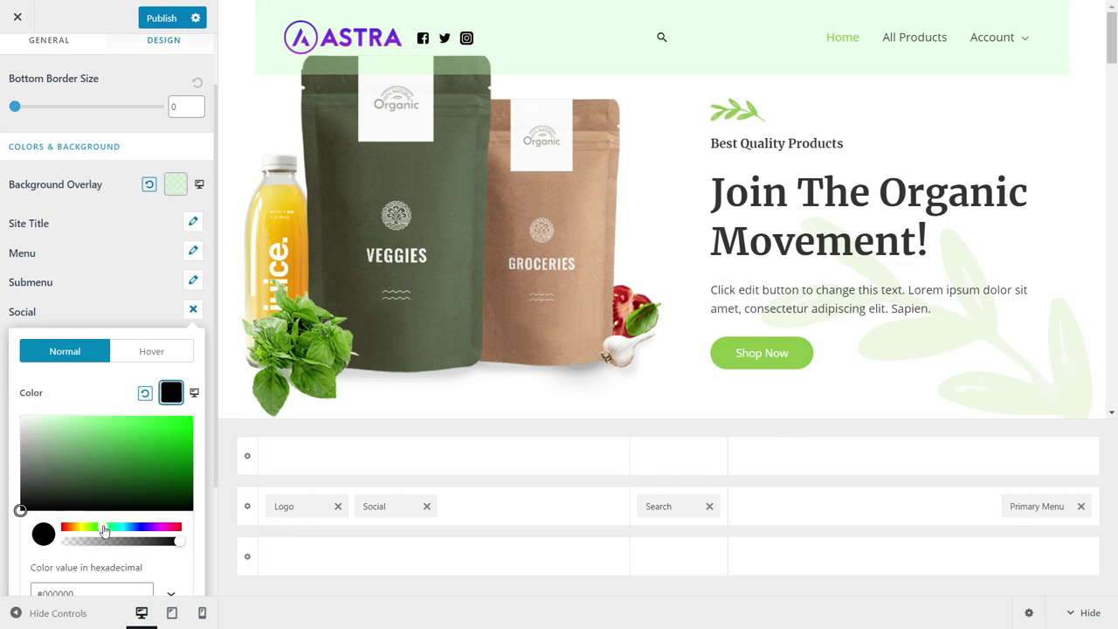
drag(114, 453, 120, 428)
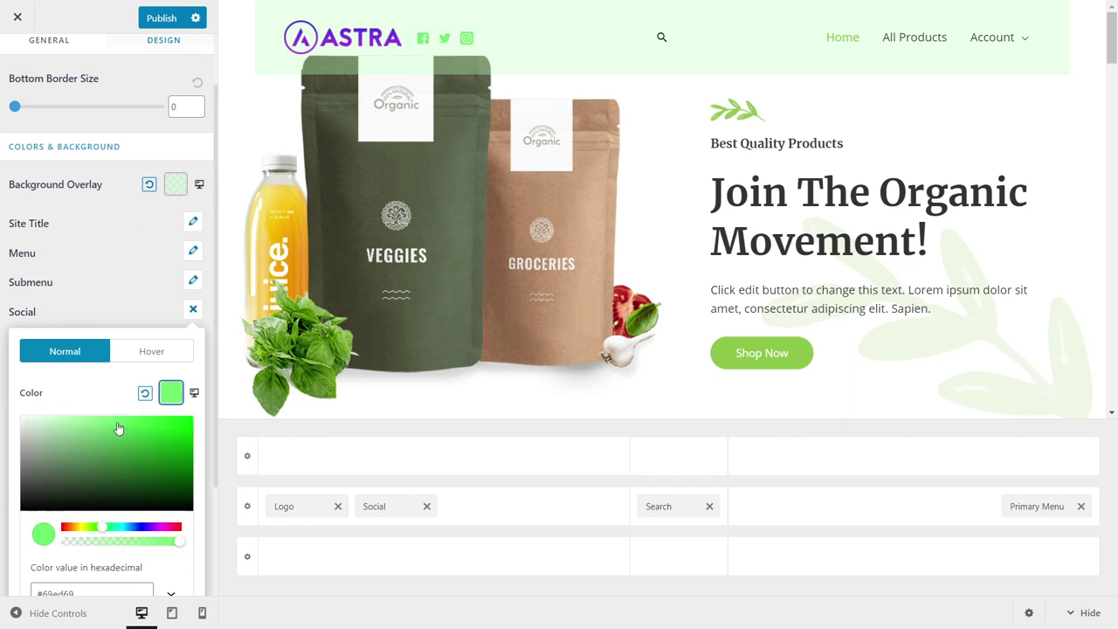
click(111, 318)
Set the Social icons' hover color to black for the transparent header.
click(196, 382)
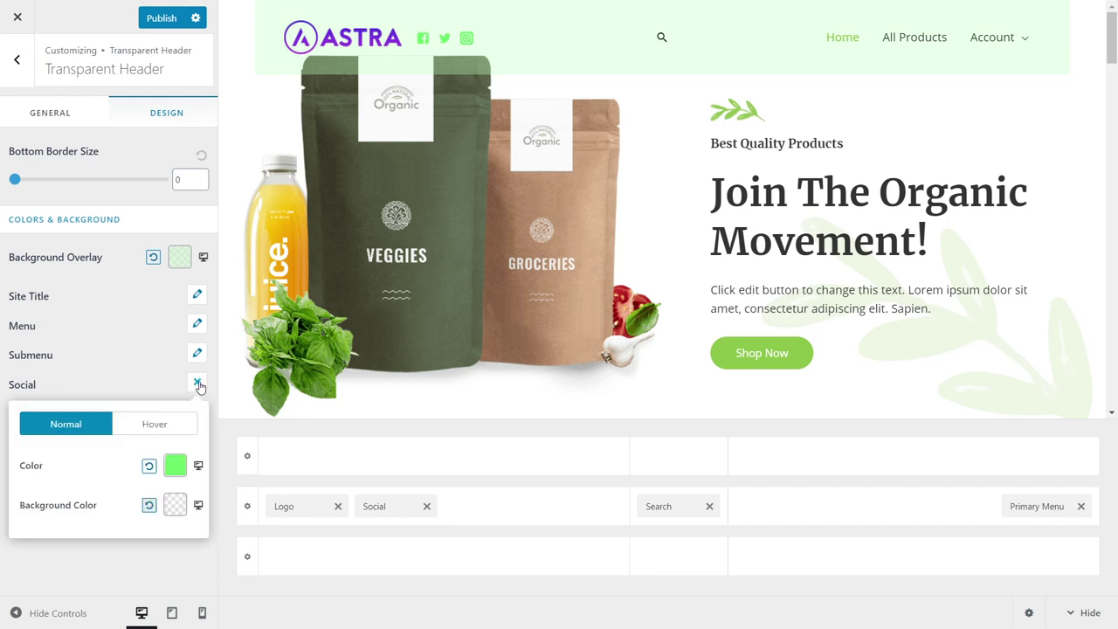
click(152, 435)
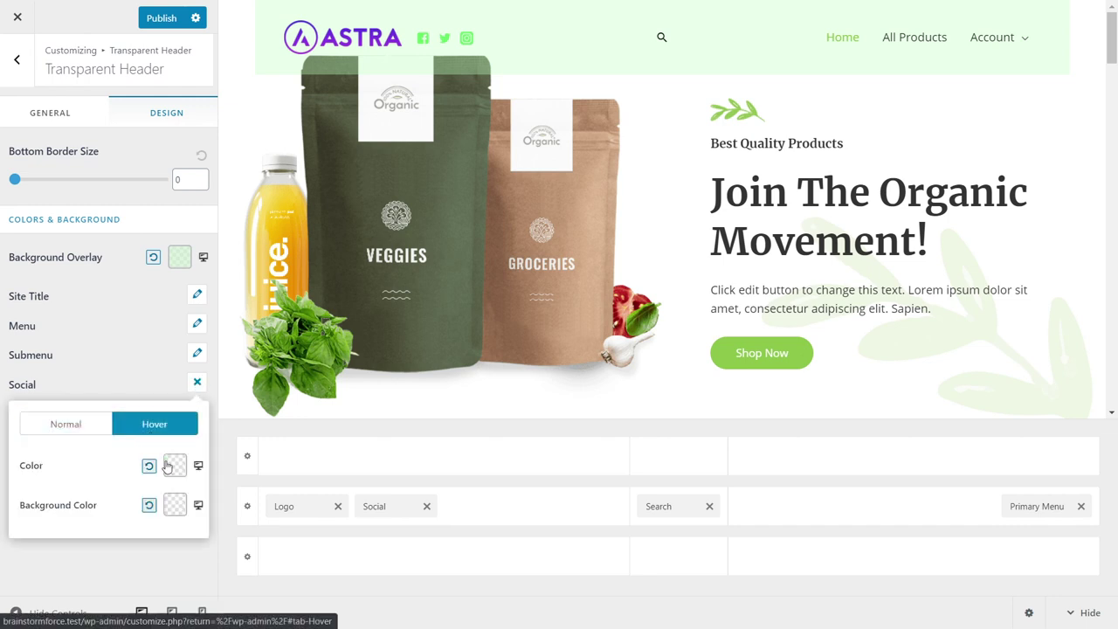
click(174, 466)
click(20, 583)
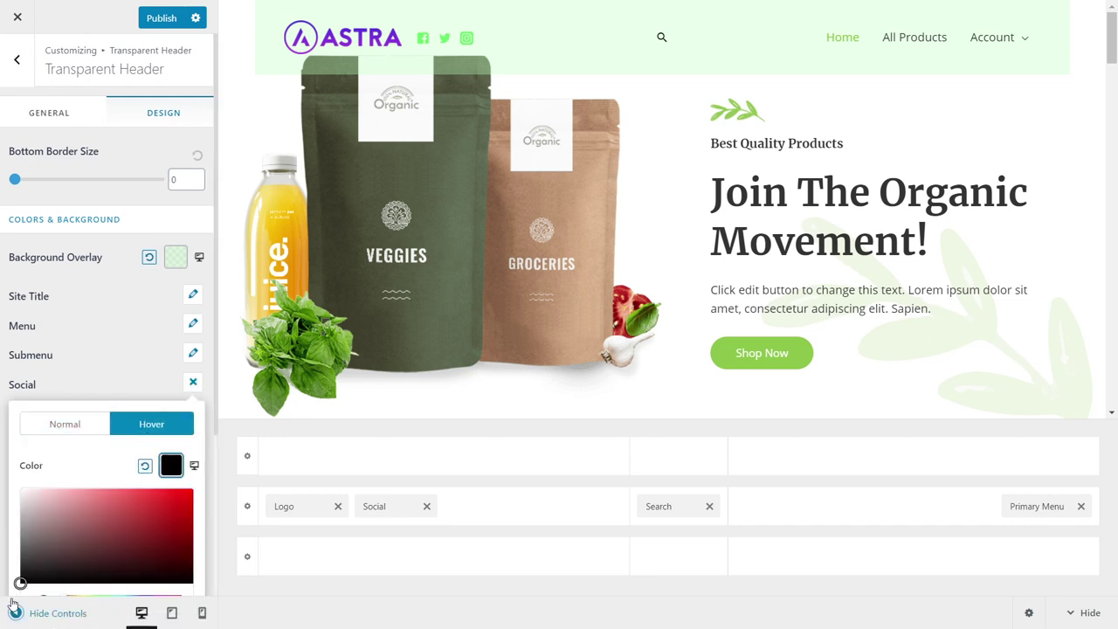
click(110, 391)
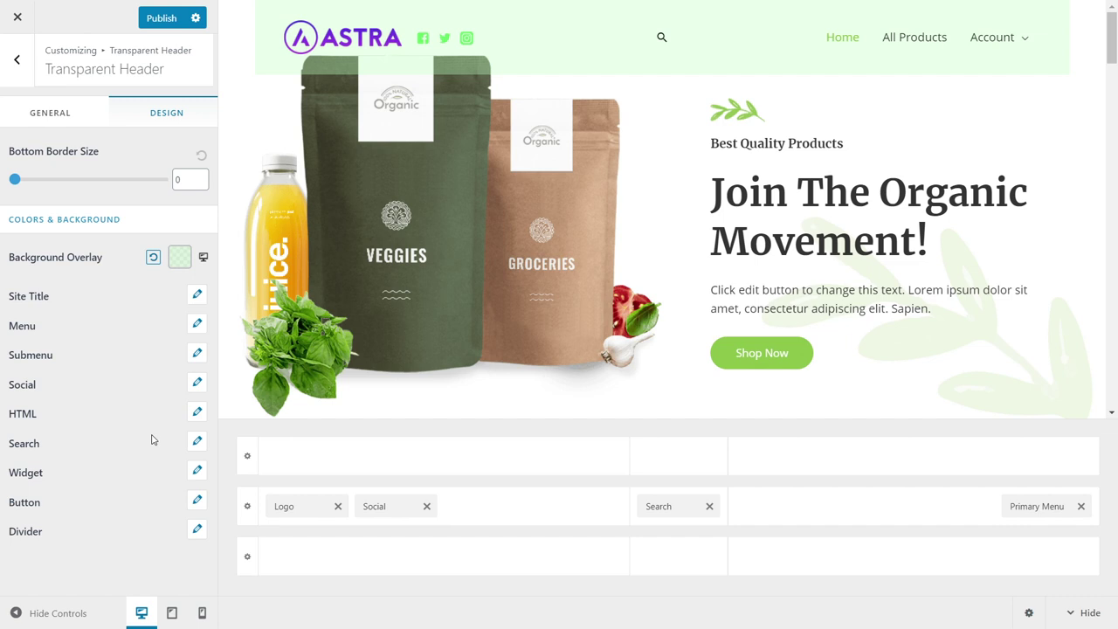
Replace the Mobile Menu with a Search element in the mobile off-canvas area and open the off-canvas panel in the preview.
click(202, 612)
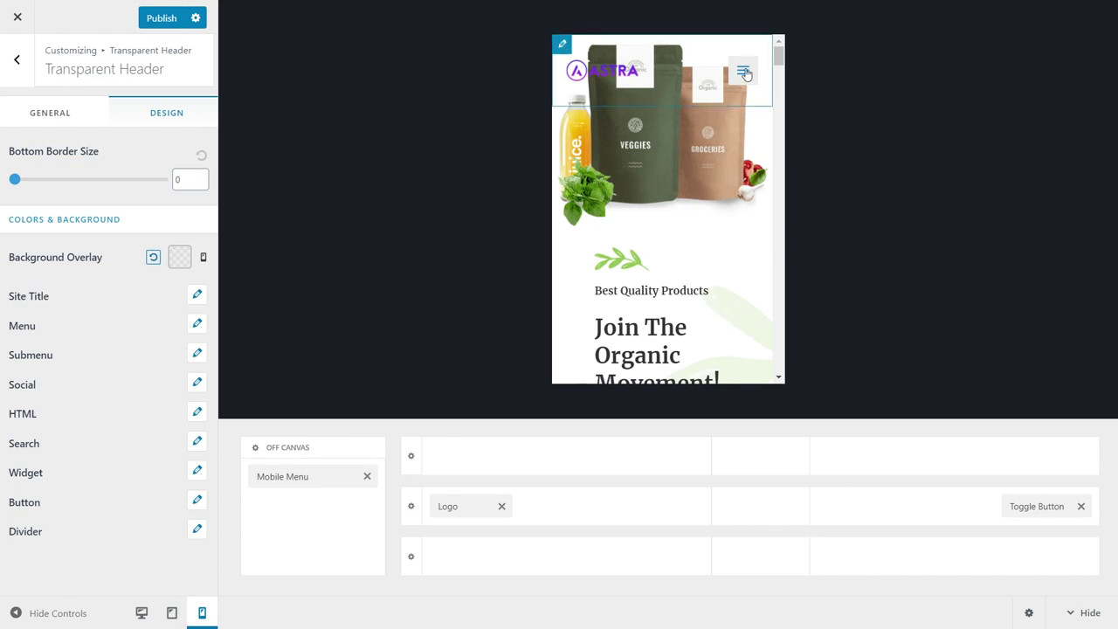
click(307, 518)
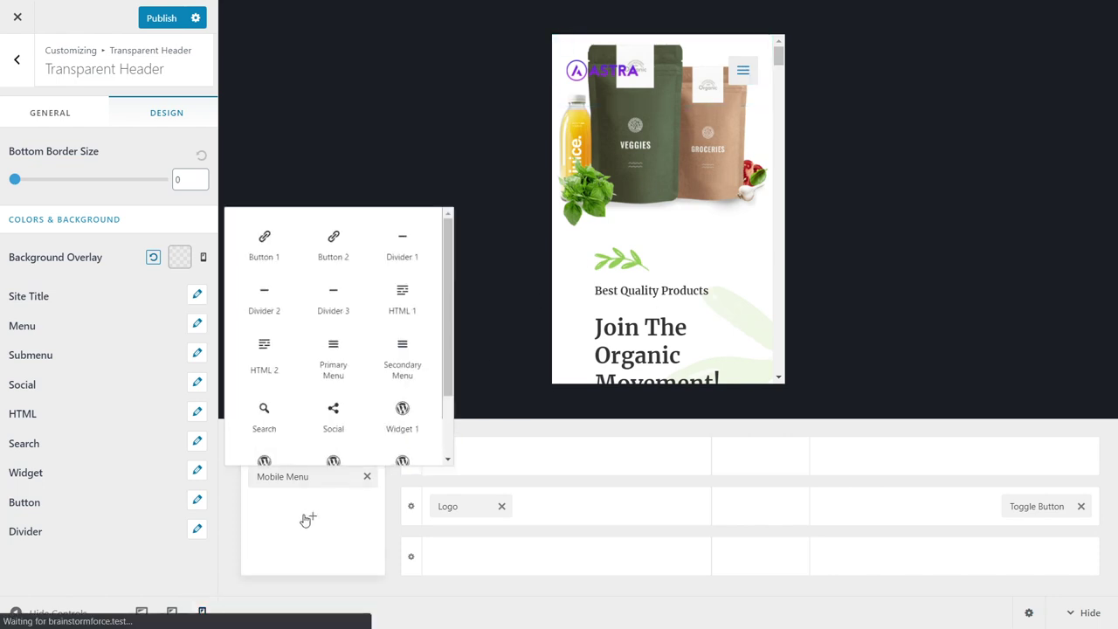
click(265, 410)
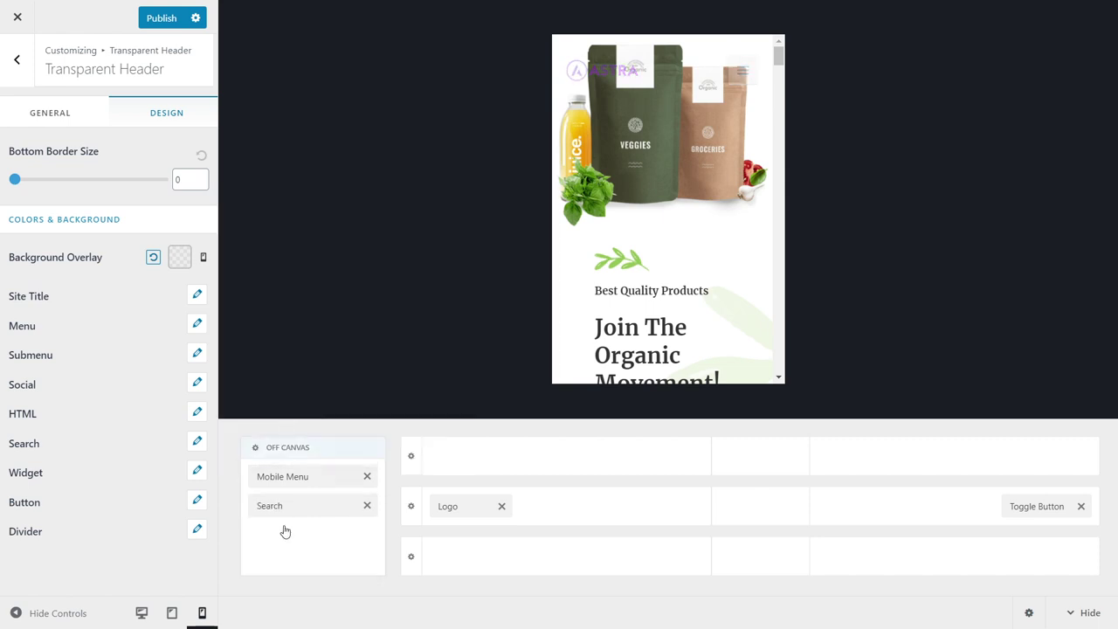
click(367, 476)
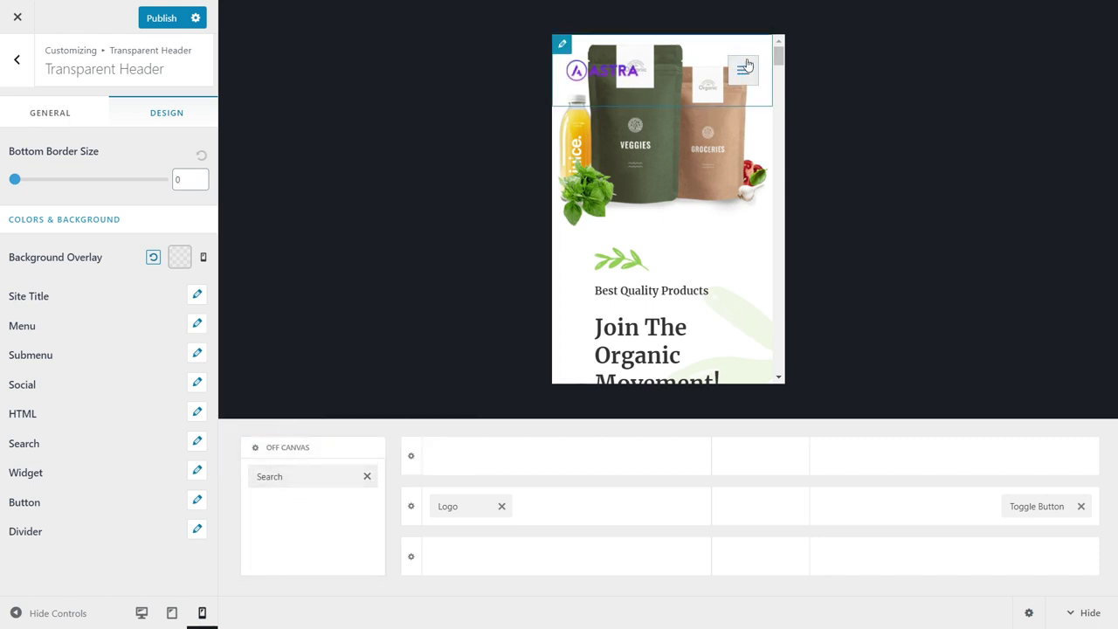
click(743, 69)
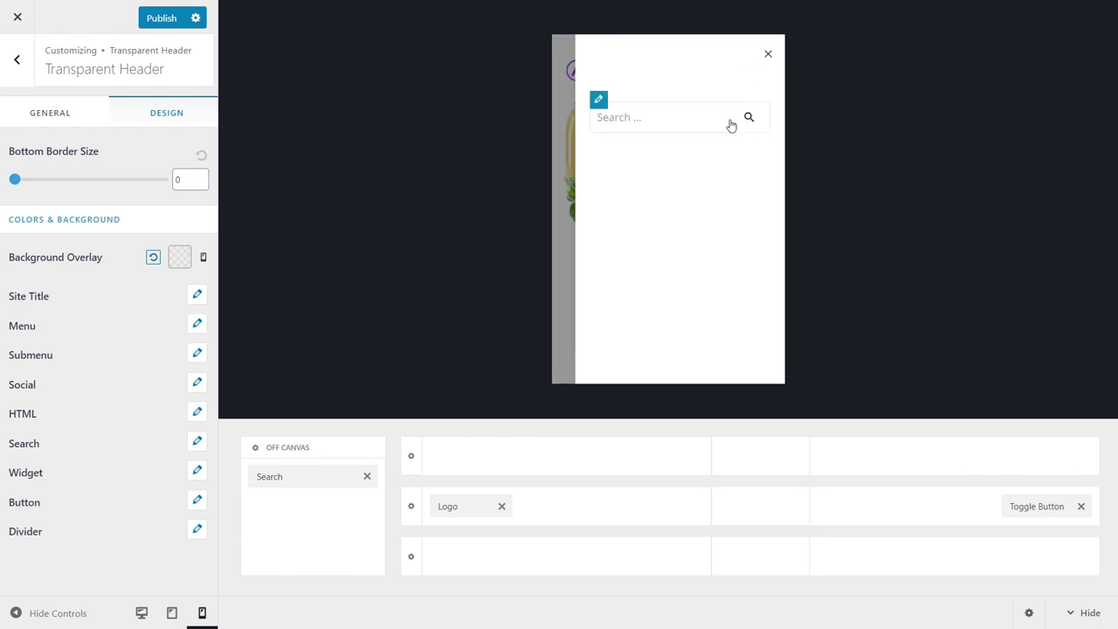
View the Search element's color options and reopen the transparent header's design settings.
click(196, 442)
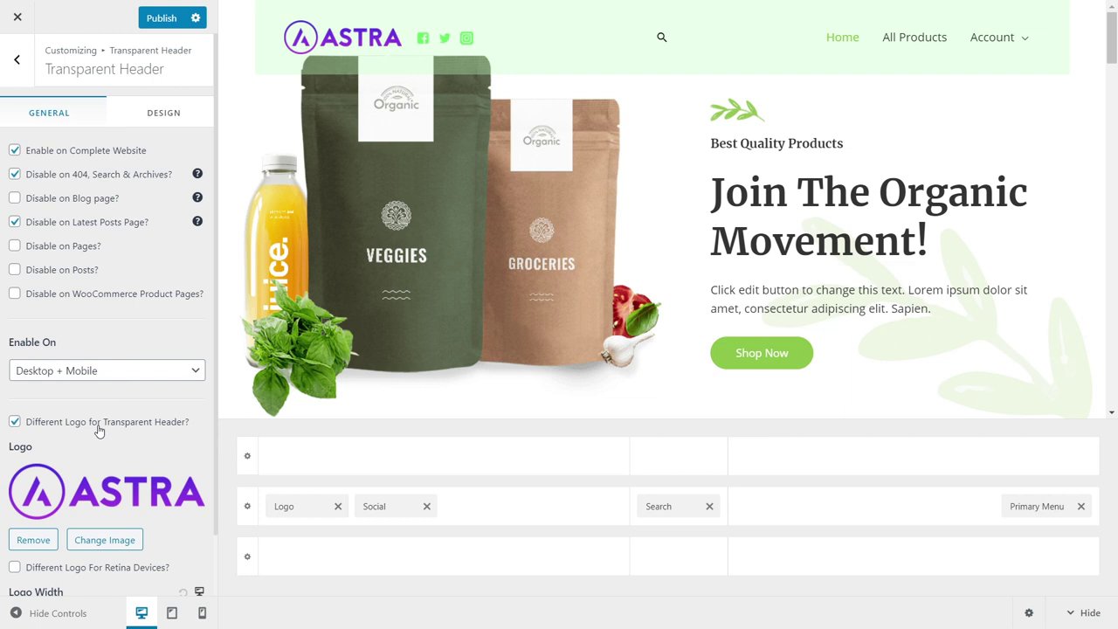
click(160, 118)
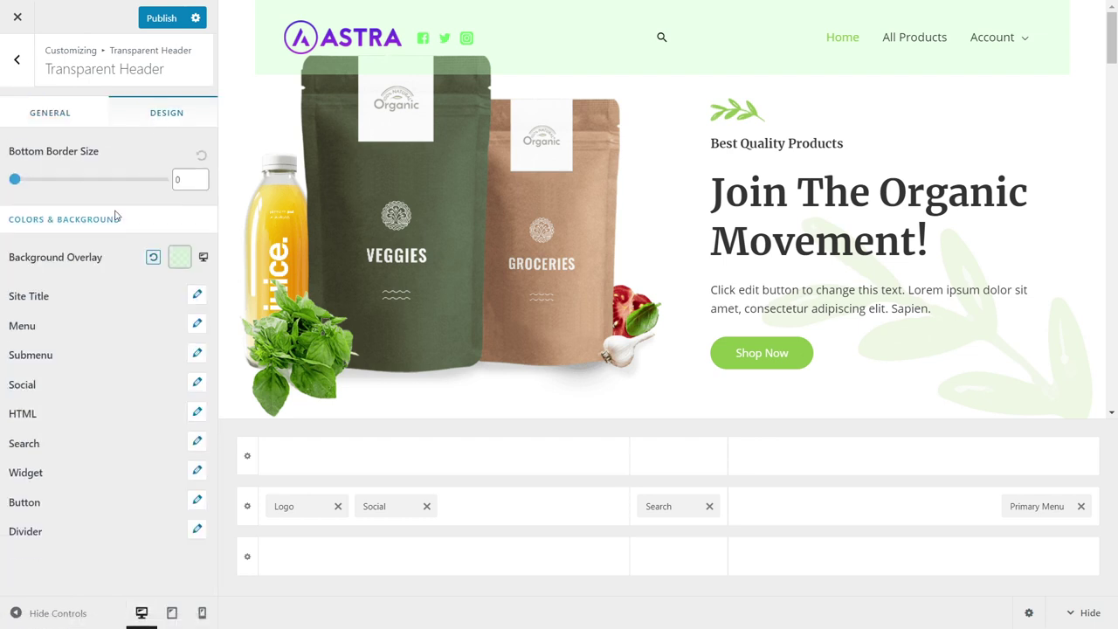